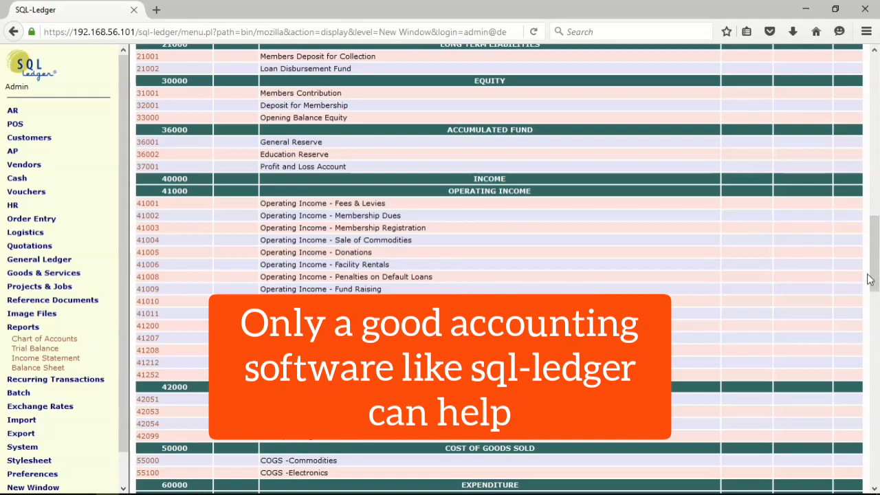
- List all active goods and services items using the report's default filters and columns
left_click_drag(877, 244, 875, 261)
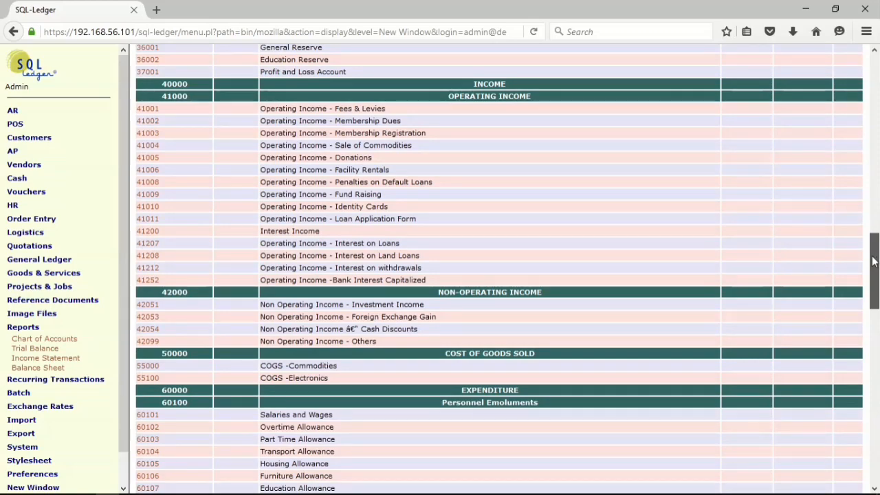
mouse_move(875, 261)
left_mouse_down()
mouse_move(877, 312)
mouse_move(875, 256)
left_mouse_up()
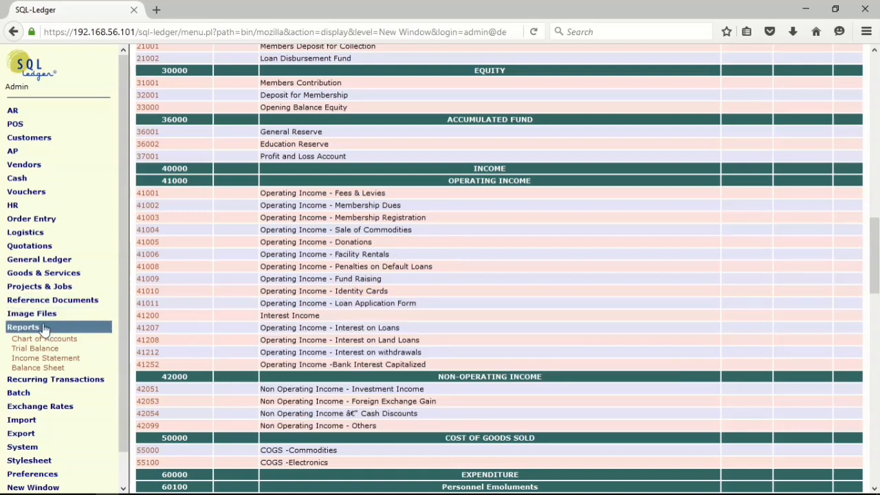
mouse_move(41, 273)
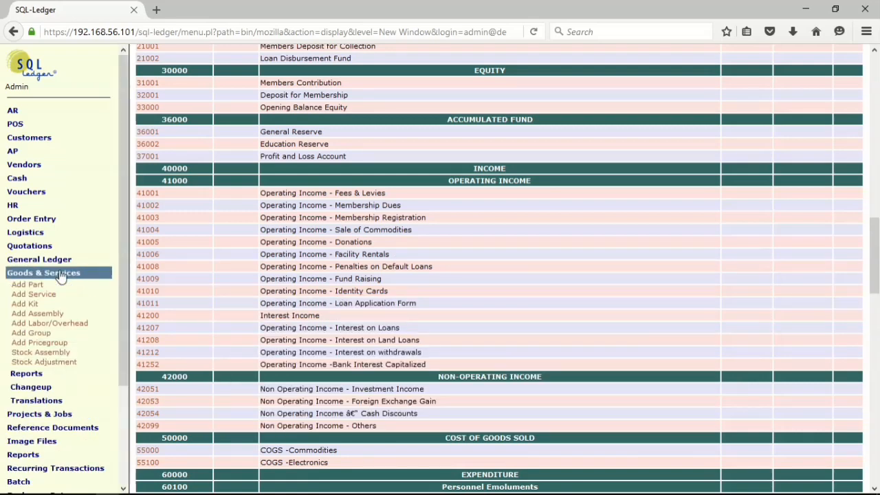
mouse_move(26, 375)
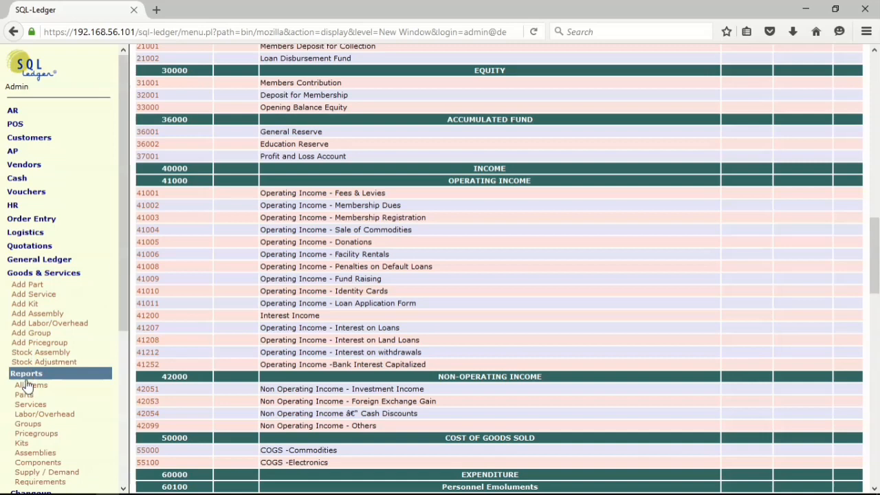
left_click(30, 389)
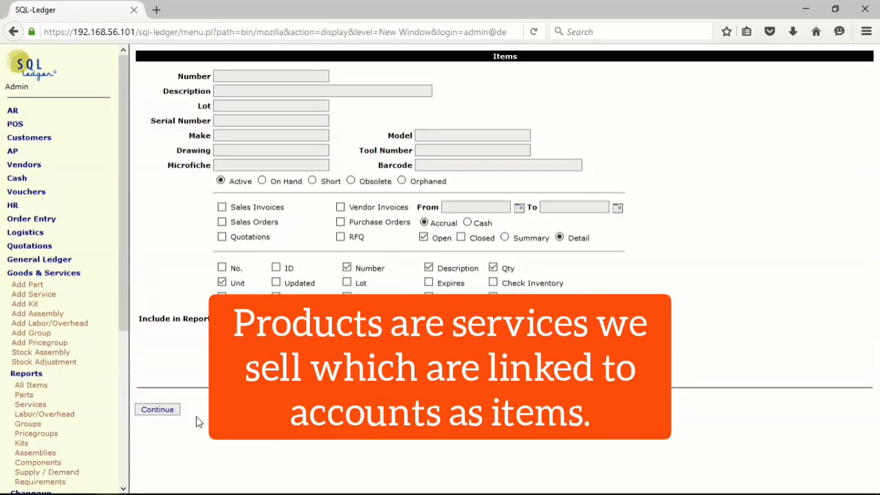
left_click(154, 410)
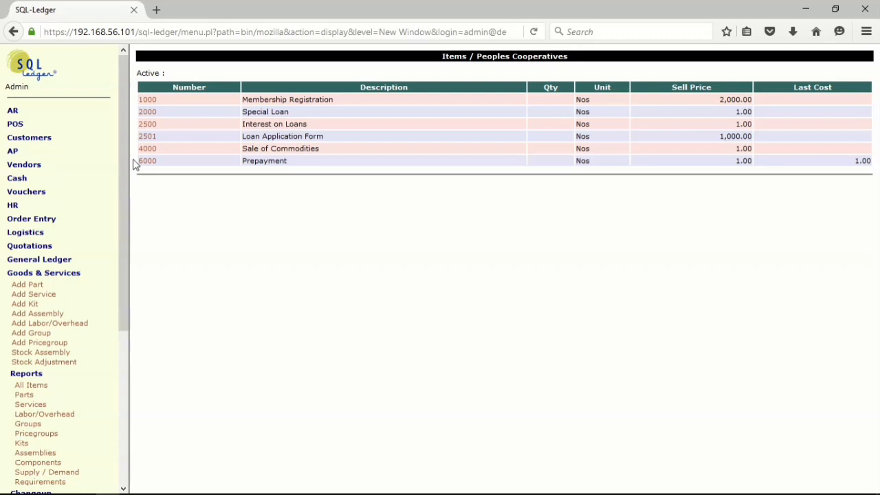
- Run an unfiltered customer search to list all customers with the default report columns
left_click(53, 140)
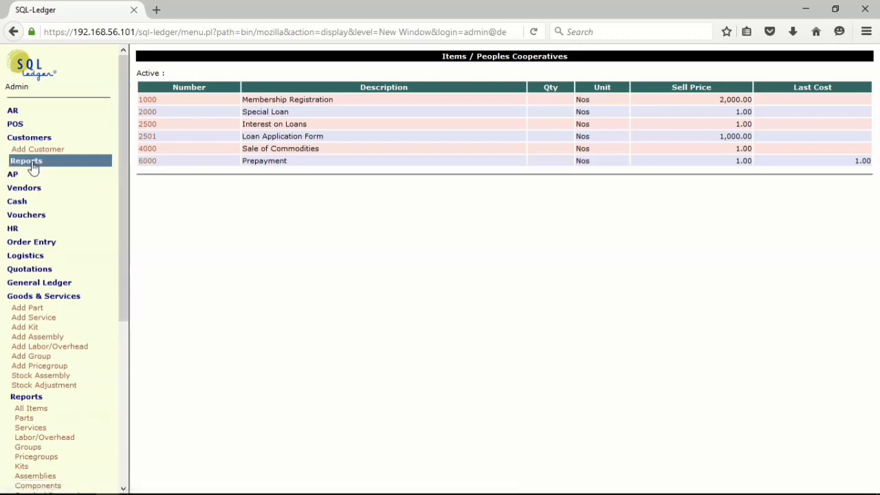
left_click(33, 167)
left_click(25, 176)
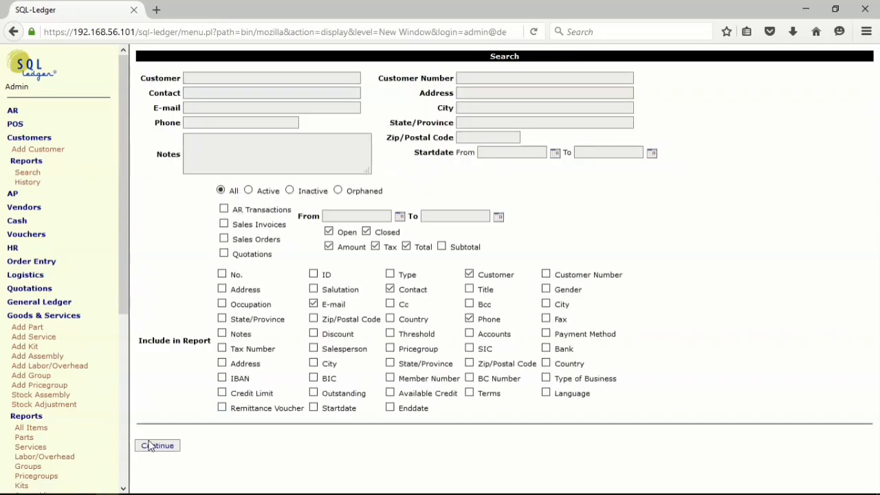
left_click(151, 445)
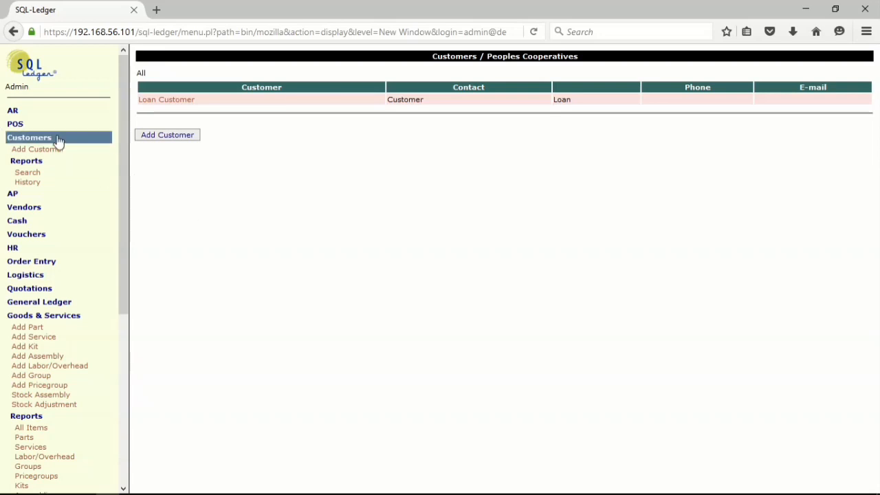
- Start a new sales invoice recorded in 16302--Accounts Receivable - Membership Forms & Registration
left_click(28, 111)
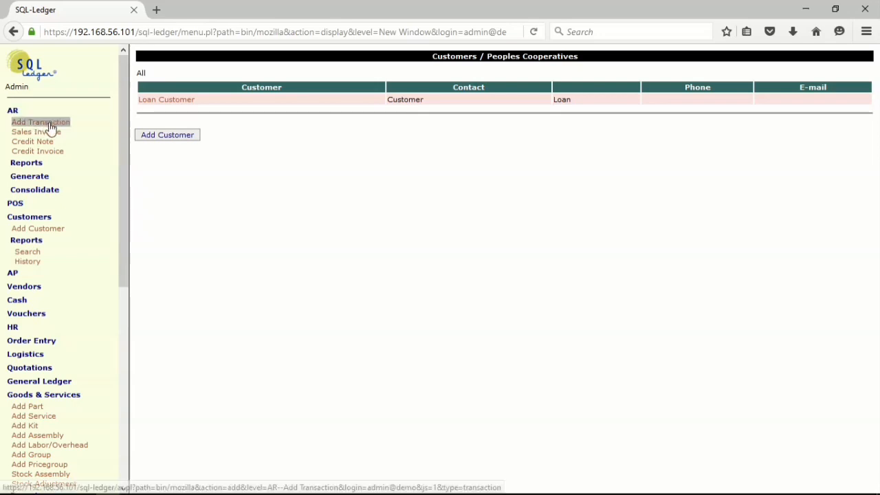
left_click(49, 133)
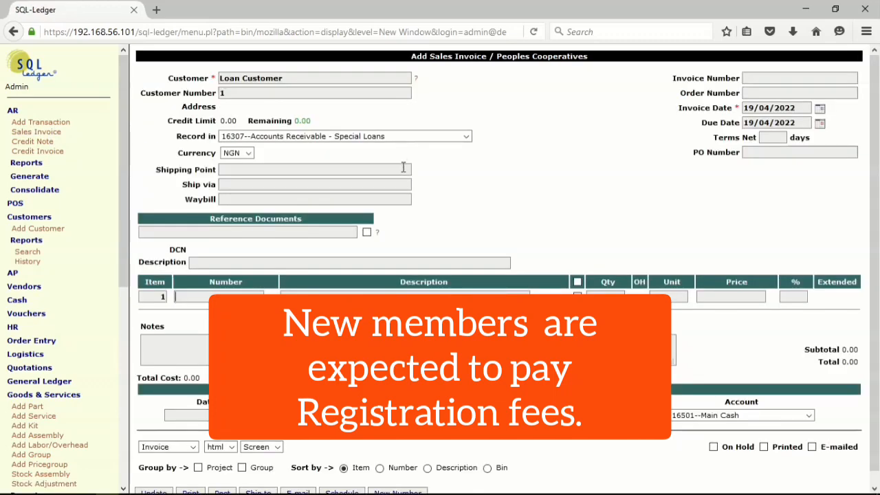
left_click(465, 136)
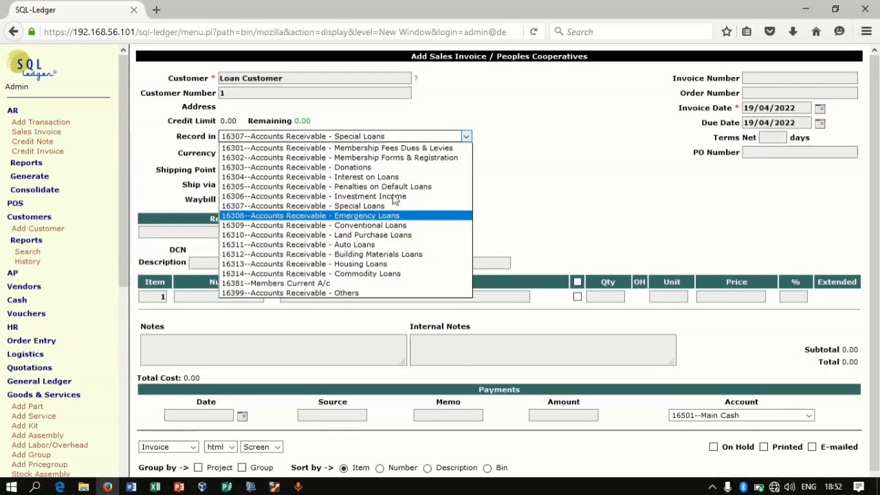
left_click(389, 159)
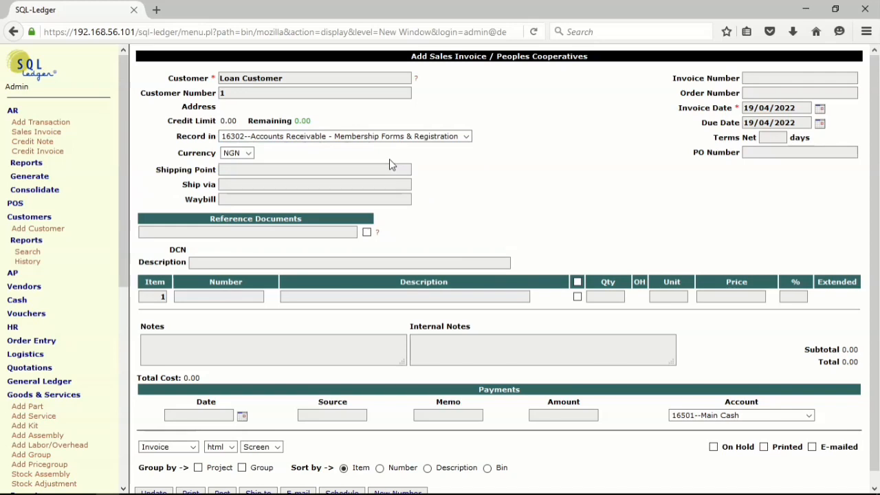
- Look up all items with % on the first invoice line and add item 1000, Membership Registration
left_click(204, 301)
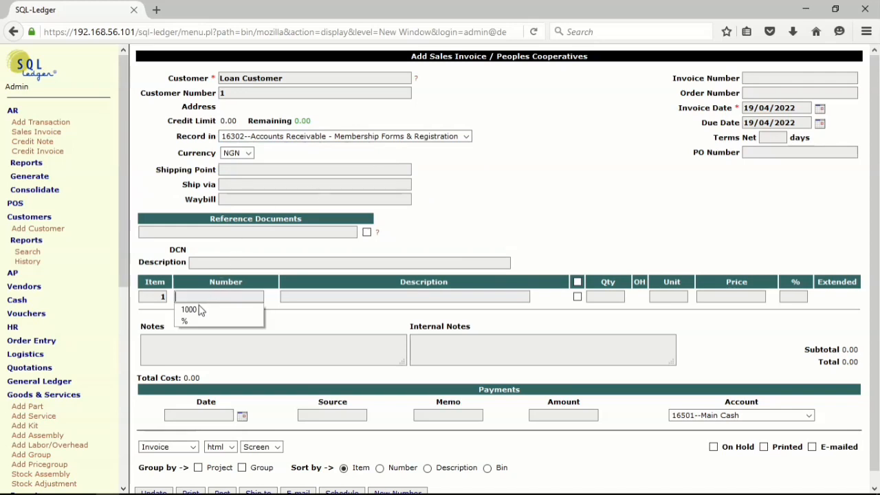
left_click(191, 321)
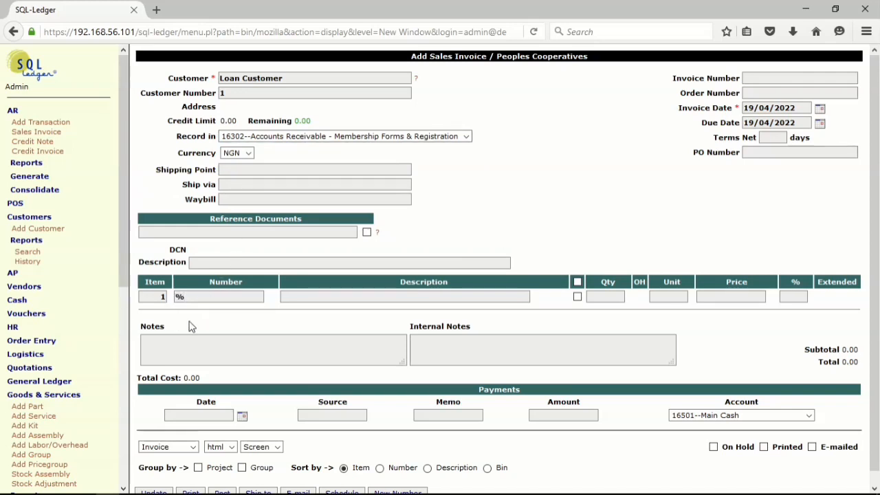
key("Return")
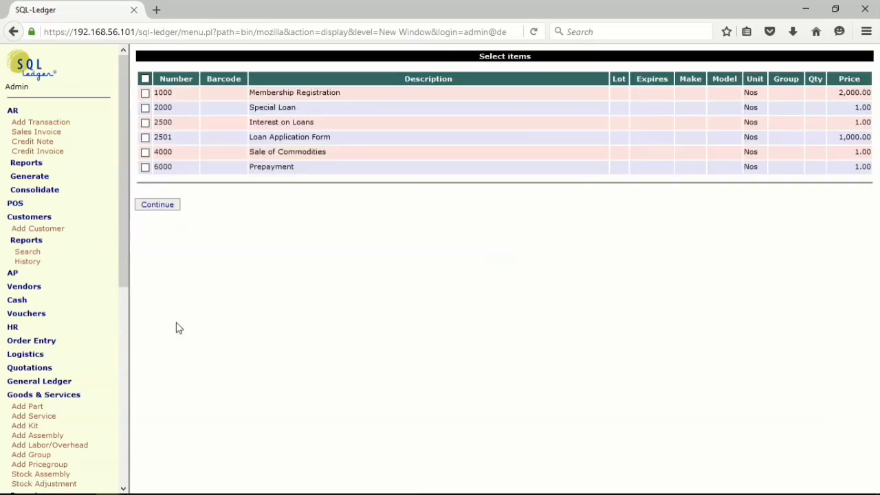
left_click(144, 94)
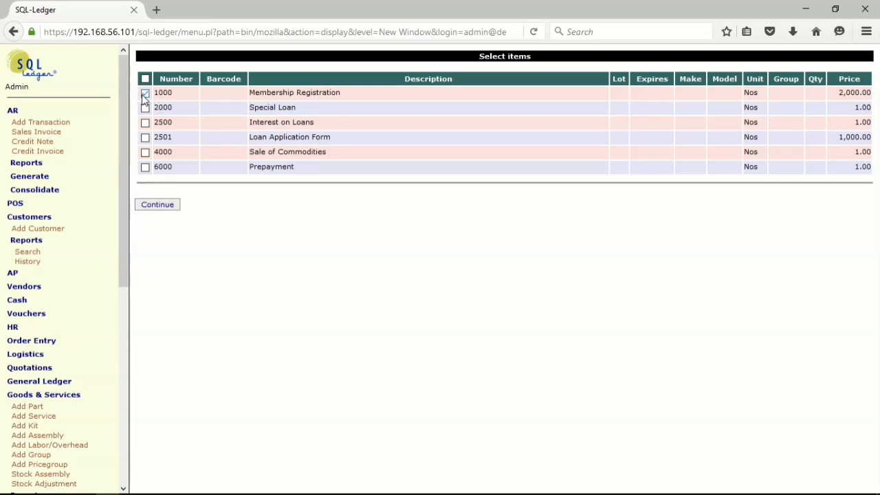
left_click(157, 205)
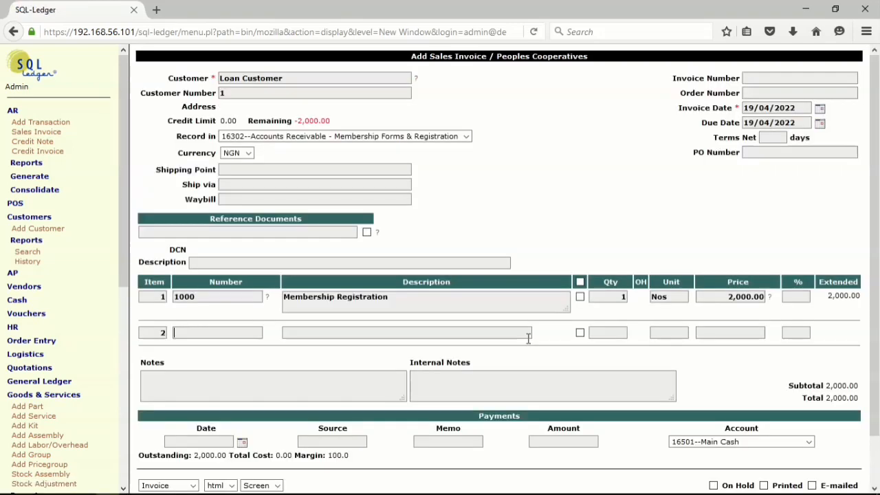
- Set the invoice description to "Purchase of form" and the invoice date to 01/04/2022
left_click(221, 262)
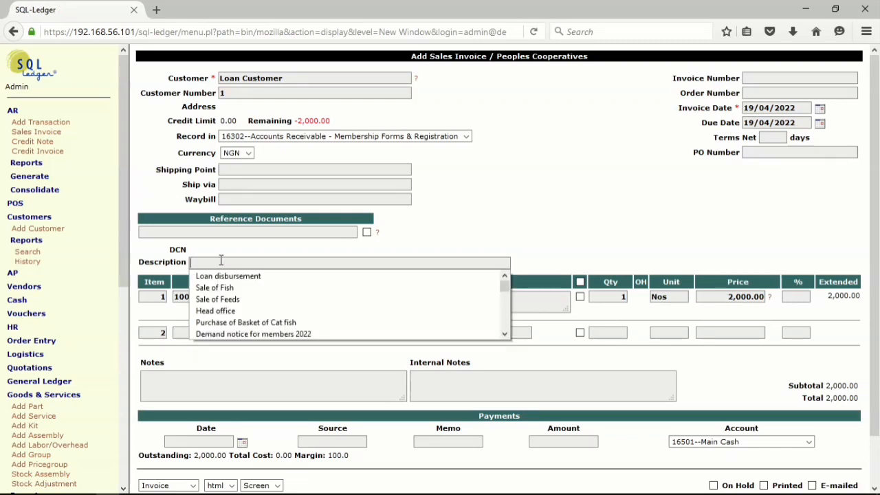
left_click(288, 322)
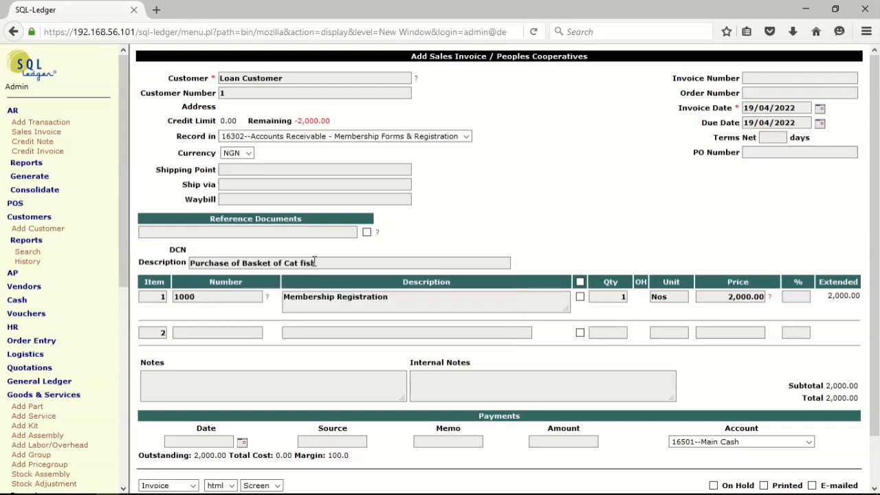
left_click_drag(314, 261, 242, 259)
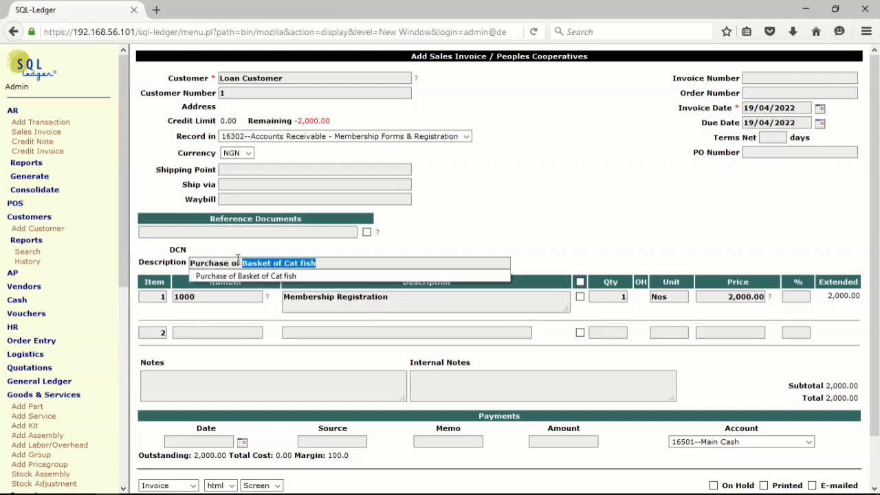
type("form")
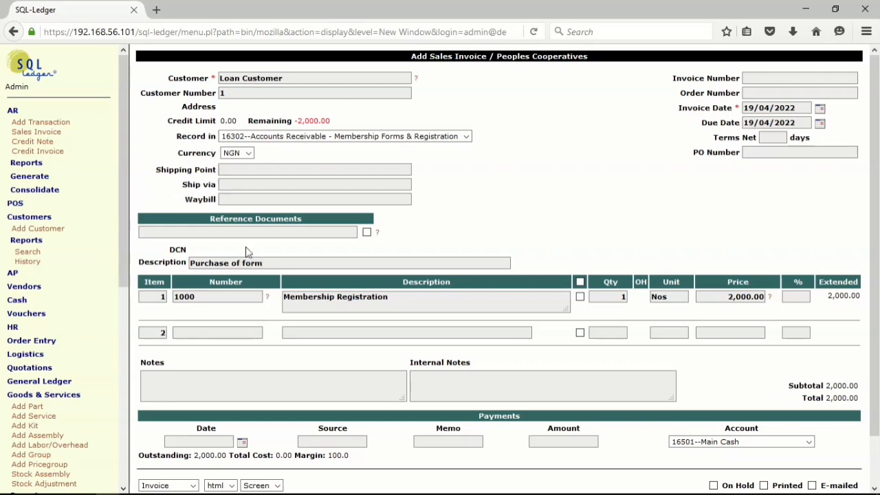
left_click(821, 110)
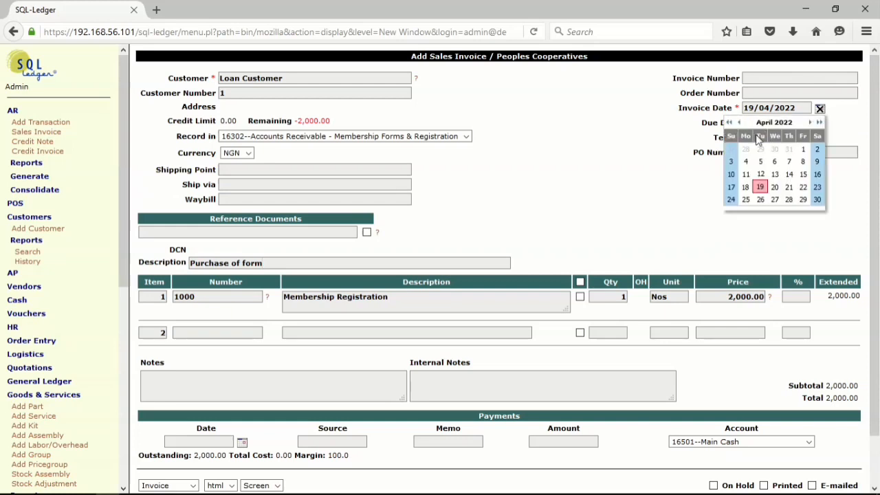
left_click(802, 149)
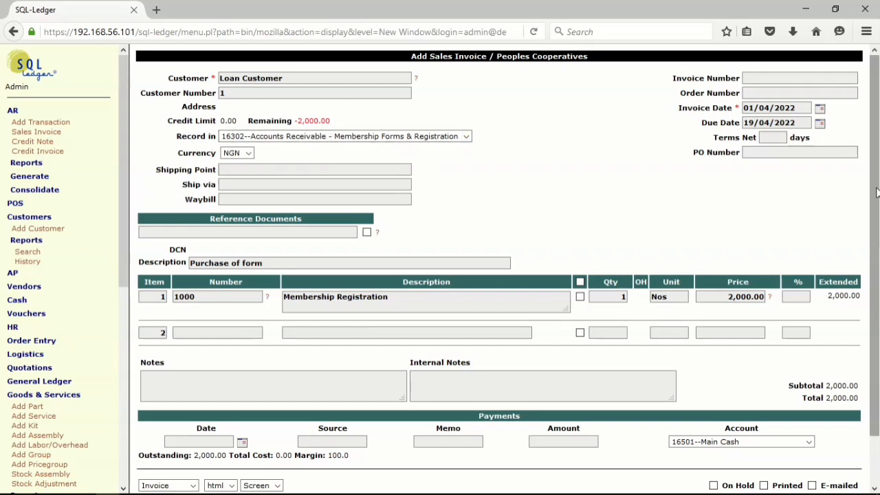
- Fill in the invoice's payment line with date 01/04/2022, source Cash and memo "form"
scroll(878, 196, "down", 2)
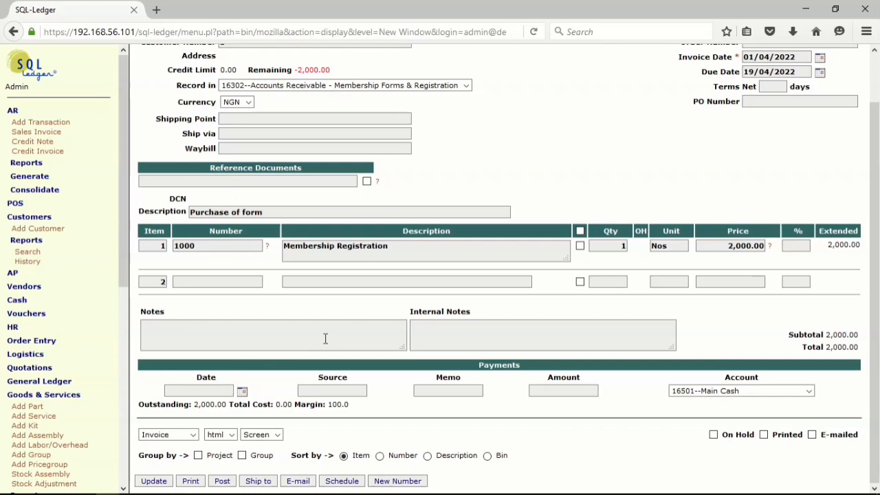
left_click(241, 390)
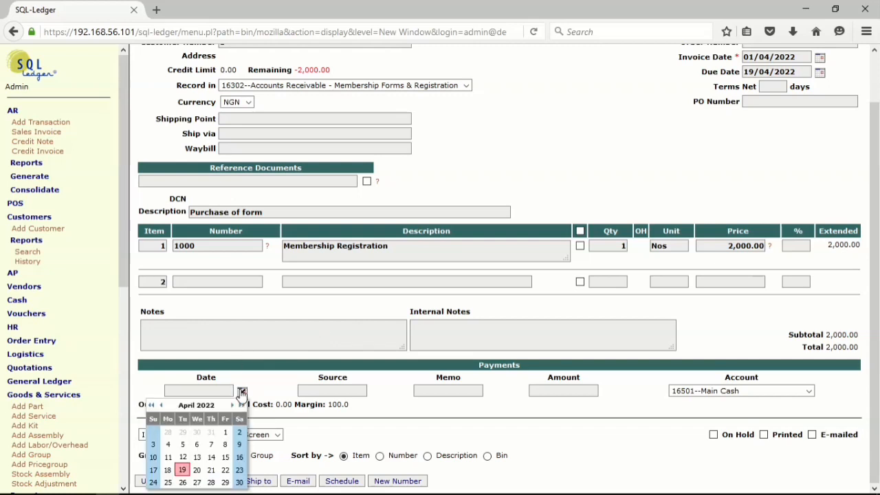
left_click(224, 432)
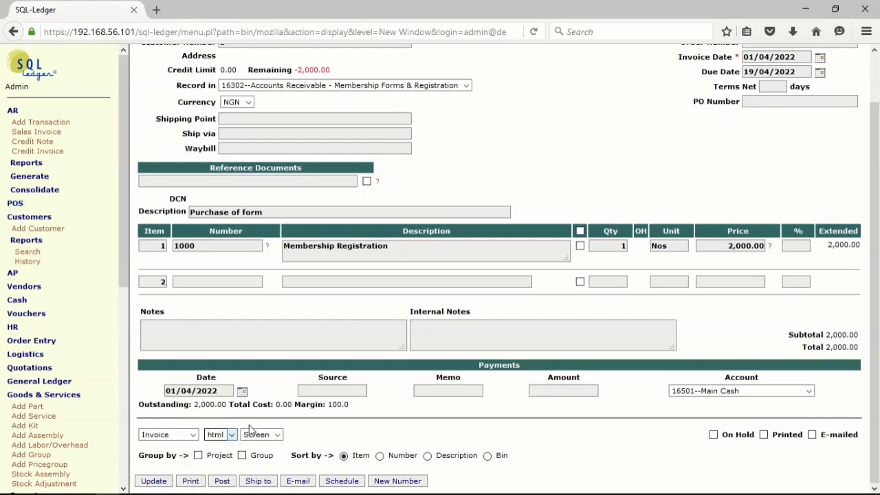
left_click(324, 391)
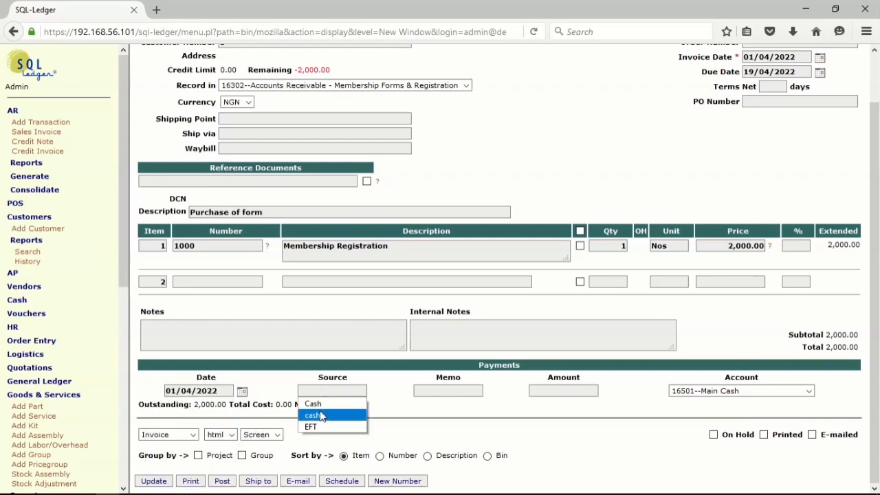
left_click(314, 403)
left_click(451, 391)
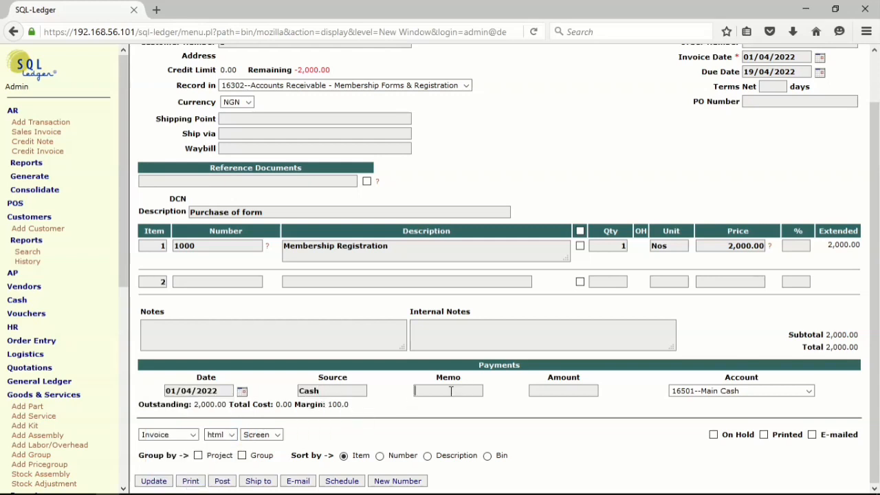
left_click(451, 391)
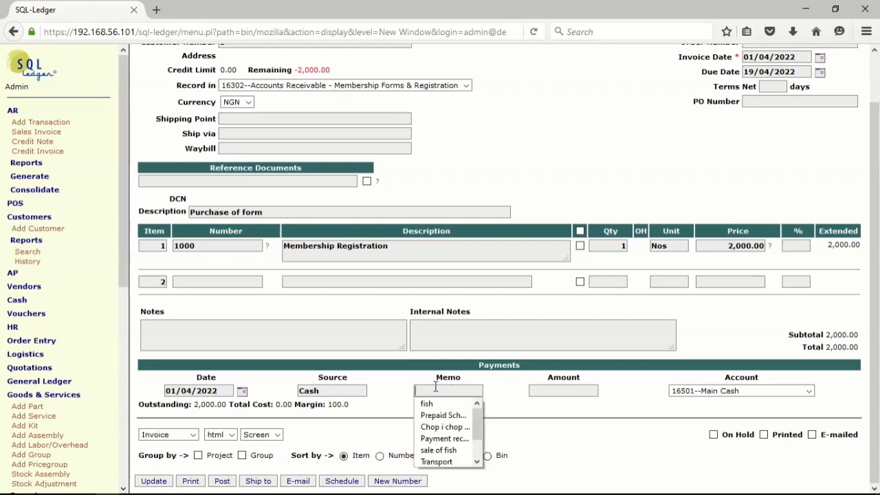
type("form")
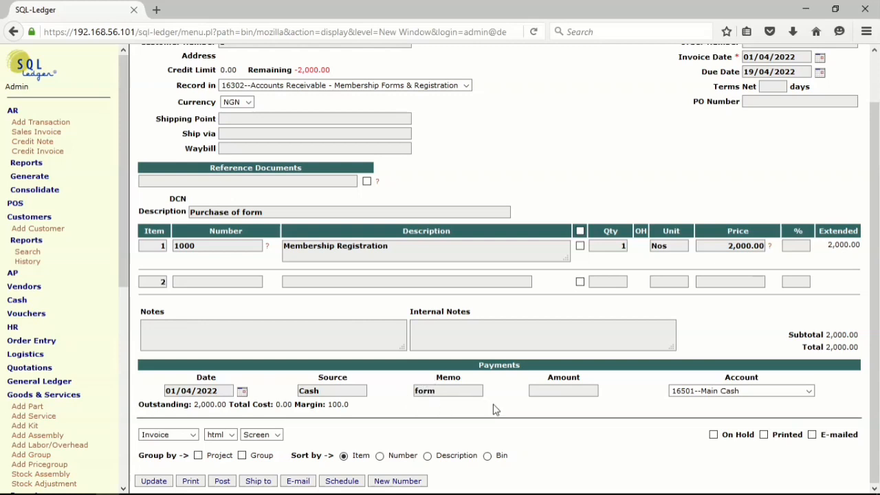
- Set the payment amount to 2000 and update the sales invoice
left_click(562, 389)
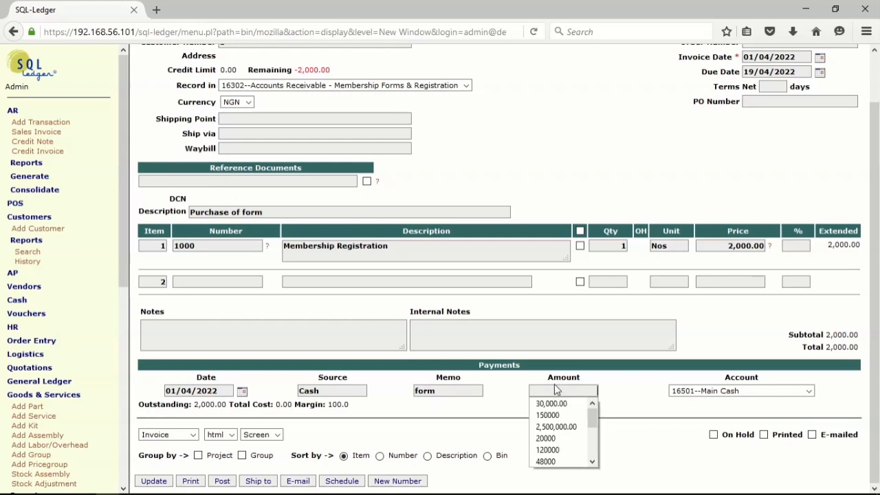
left_click(546, 439)
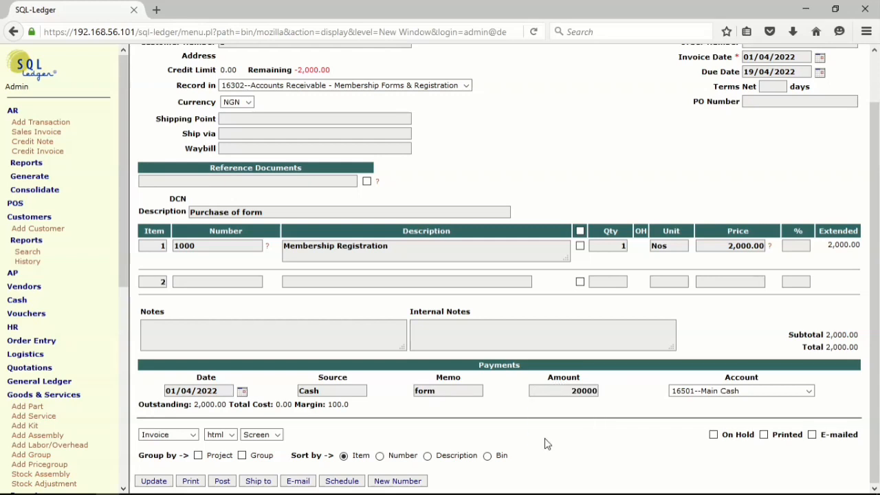
key("BackSpace")
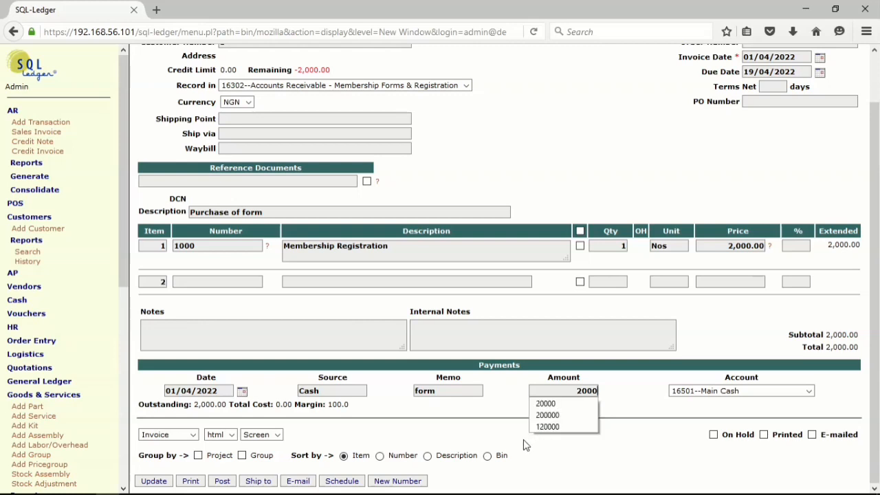
left_click(642, 394)
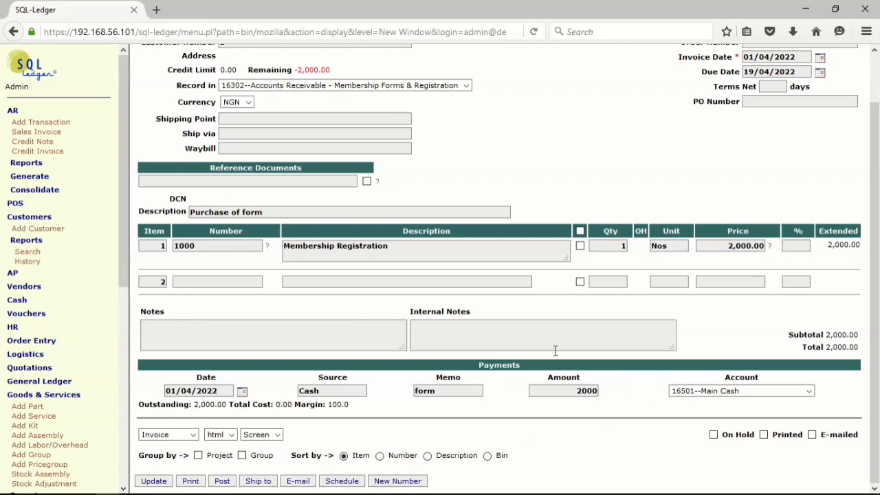
left_click(154, 481)
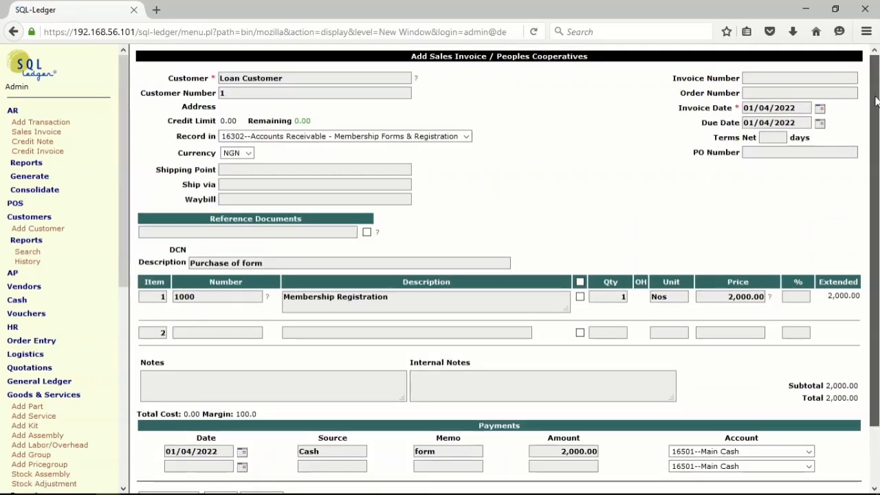
- Post the membership registration sales invoice
scroll(873, 280, "down", 2)
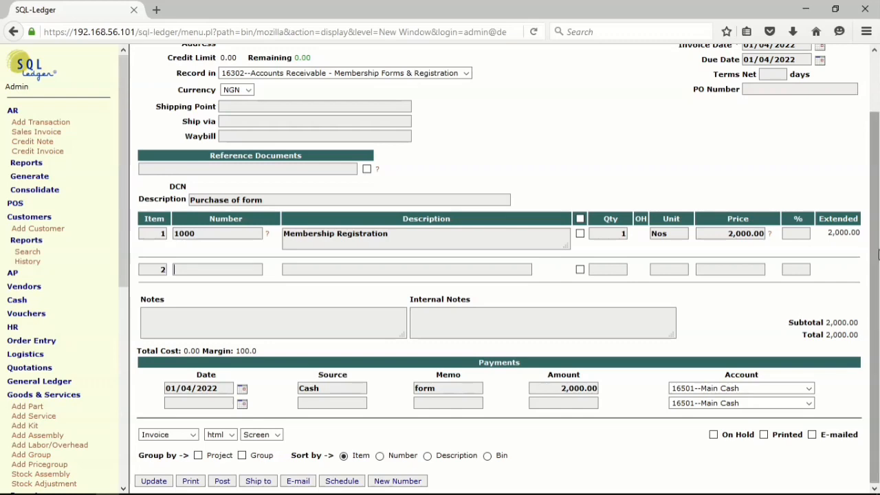
left_click_drag(878, 255, 878, 326)
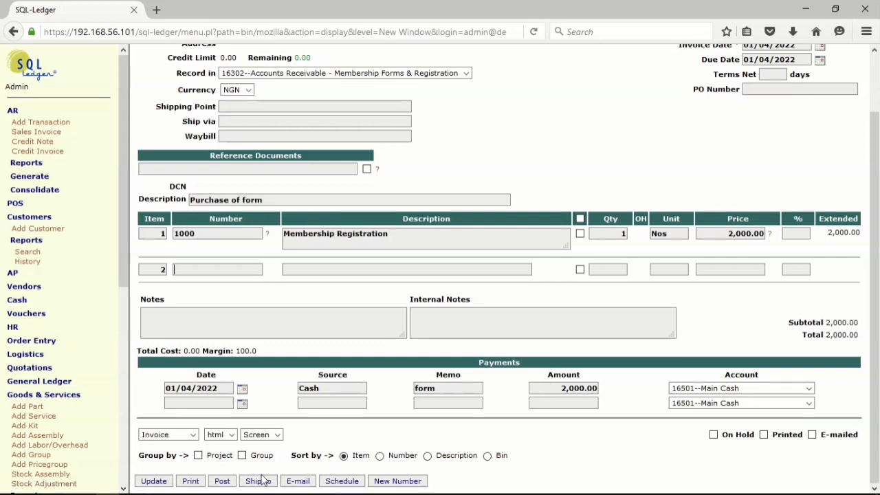
left_click(220, 484)
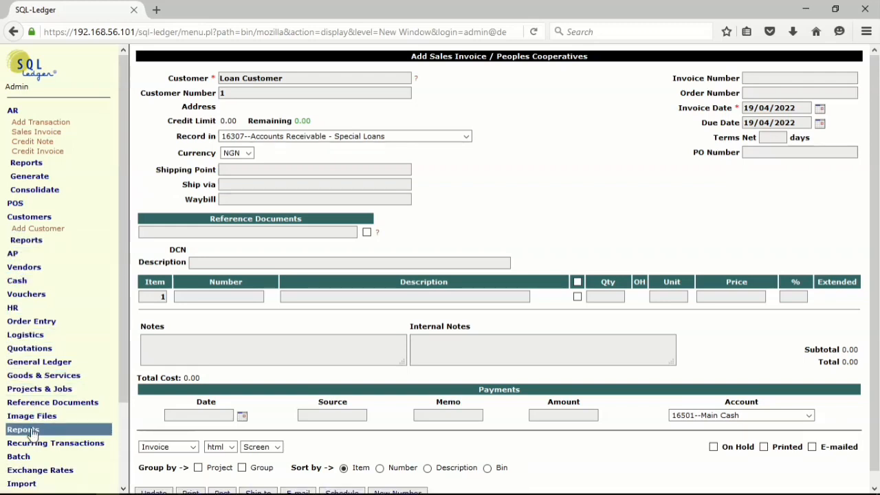
- Generate the trial balance with the default report options to check the membership registration posting
mouse_move(33, 432)
left_click(33, 451)
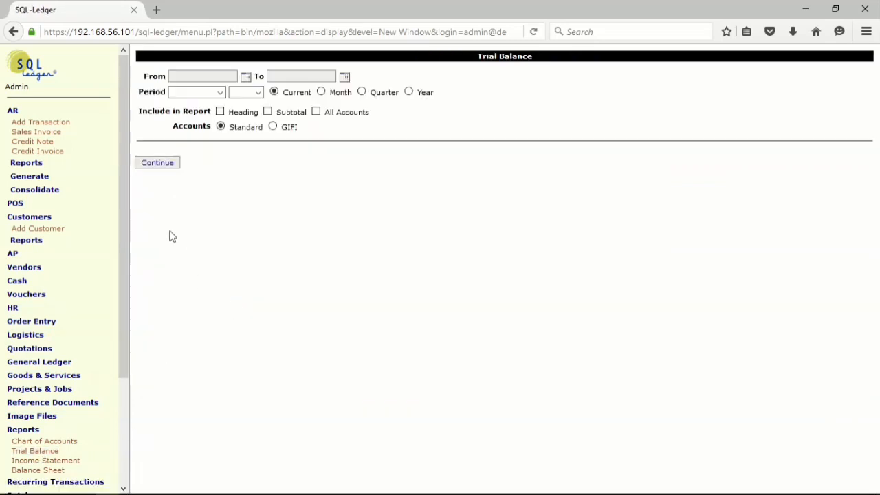
left_click(169, 165)
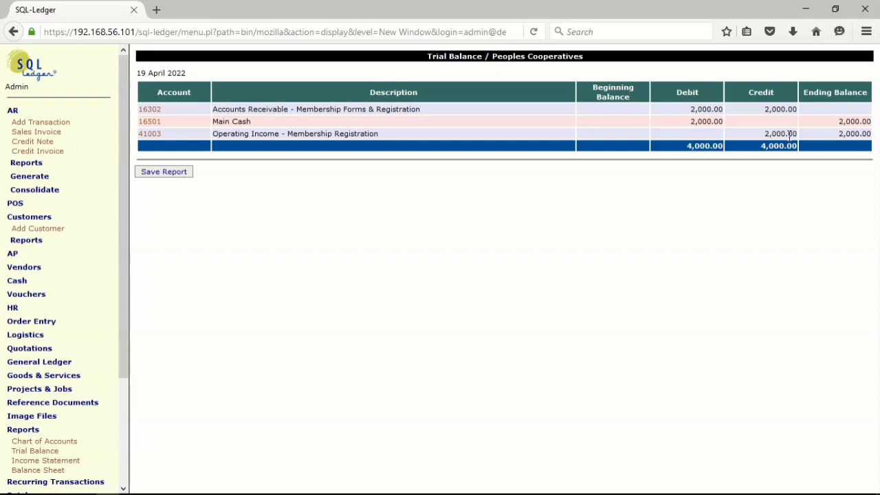
- Start a new sales invoice for Loan Customer, recorded in 16307 Accounts Receivable - Special Loans and dated 04/04/2022
left_click(36, 132)
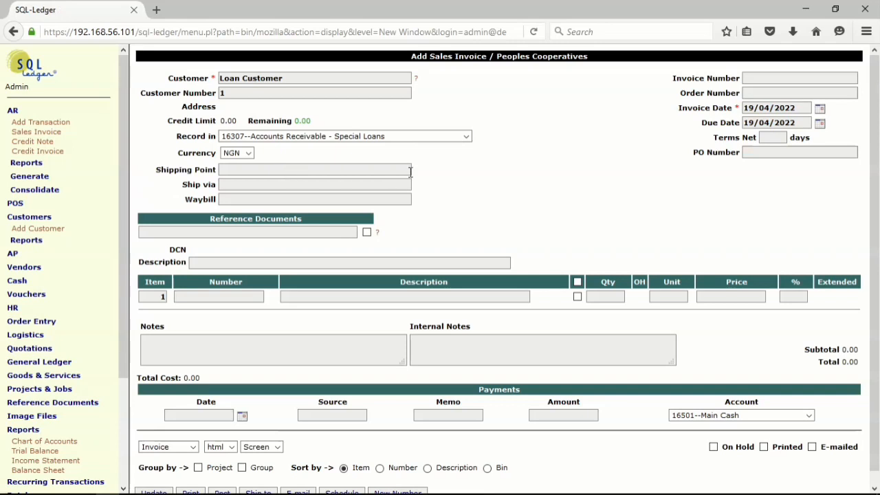
left_click(467, 137)
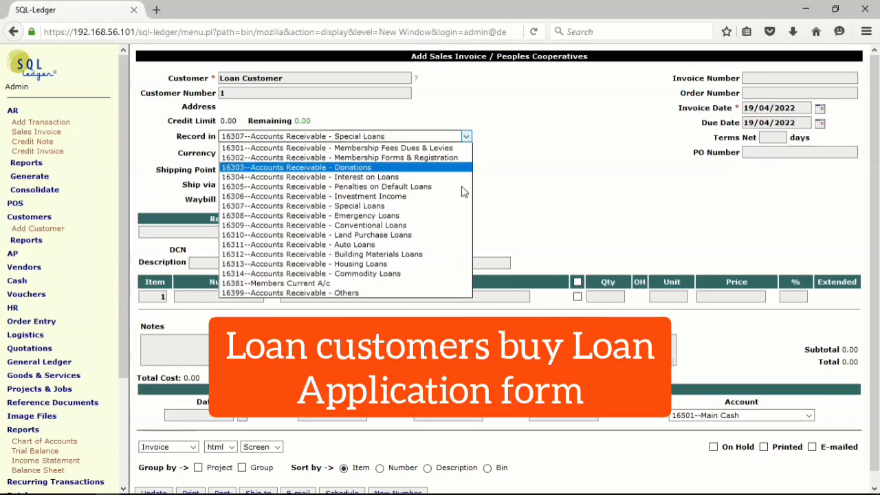
left_click(440, 206)
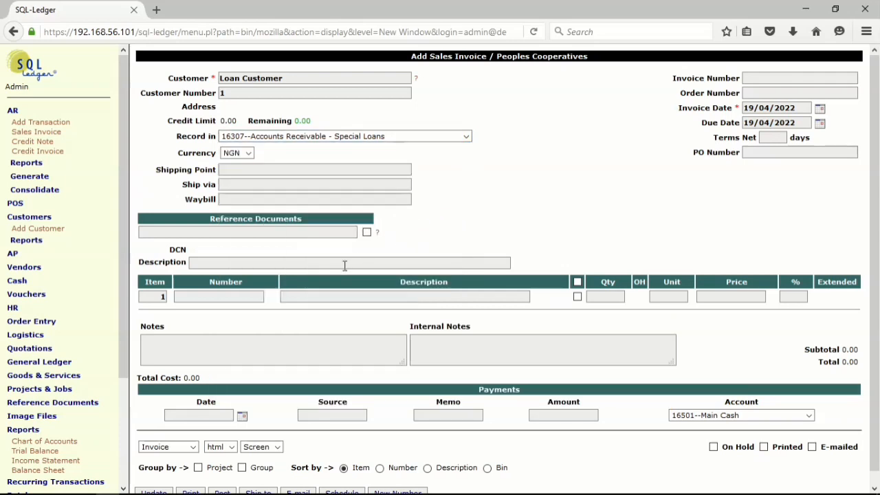
left_click(820, 109)
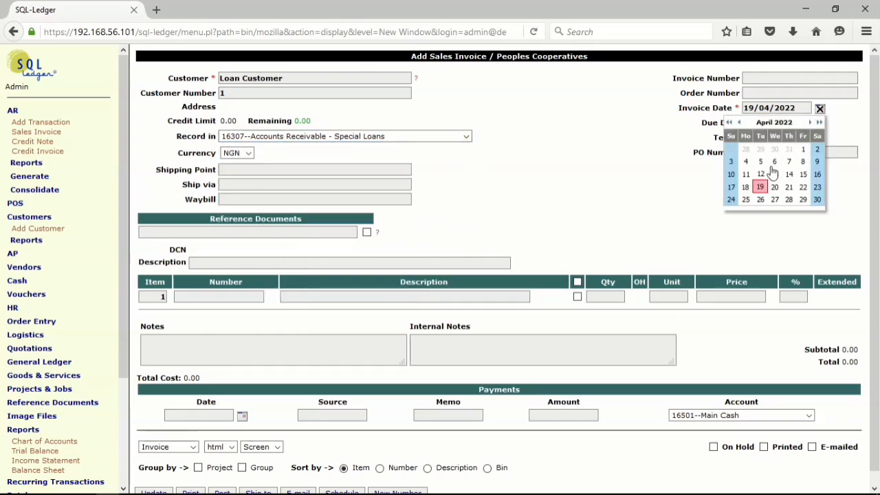
left_click(747, 163)
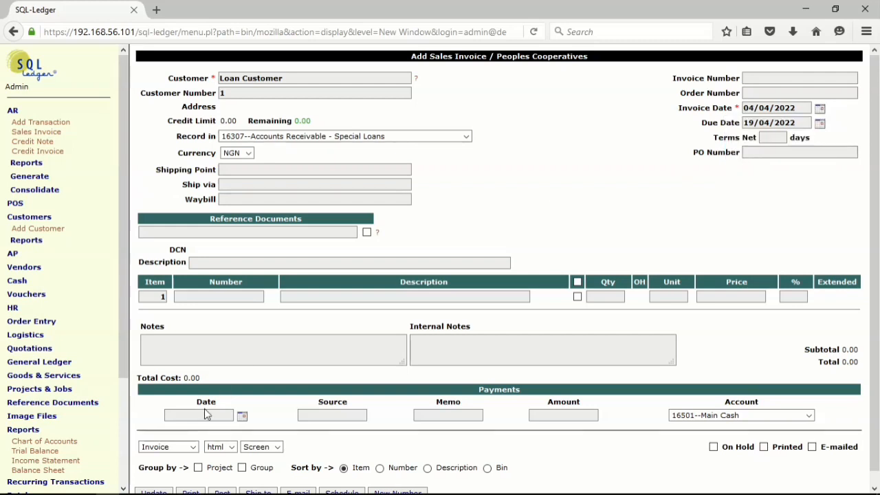
- Look up the available items on the first invoice line and add item 2501, Loan Application Form
left_click(189, 298)
left_click(188, 319)
key("Return")
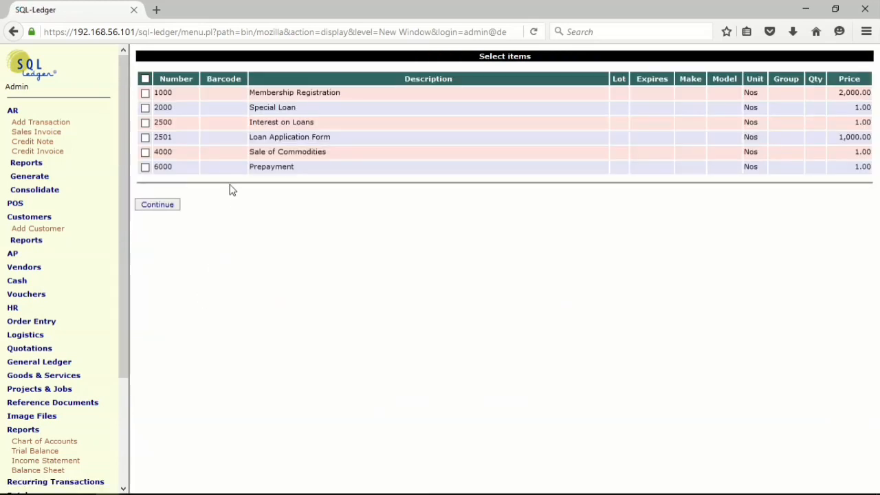
left_click(145, 137)
left_click(165, 206)
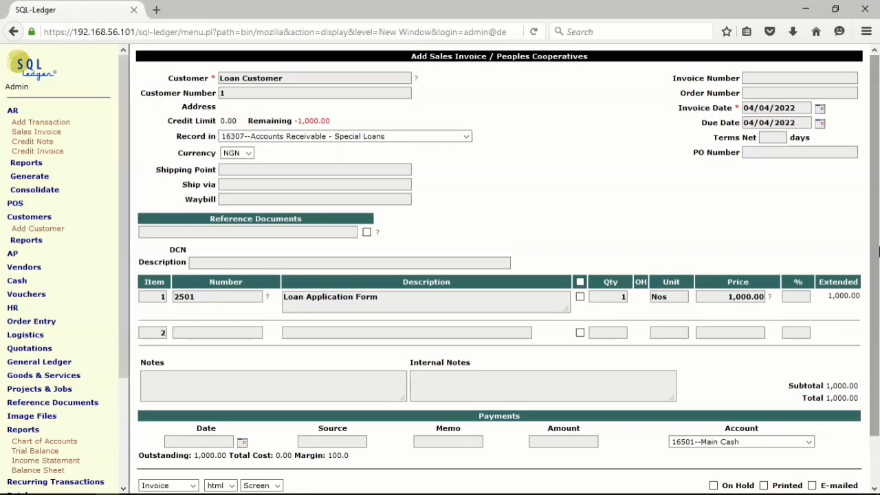
- Fill in the payment line of the loan form invoice with date 04/04/2022, source Cash and memo "form"
left_click_drag(878, 250, 878, 296)
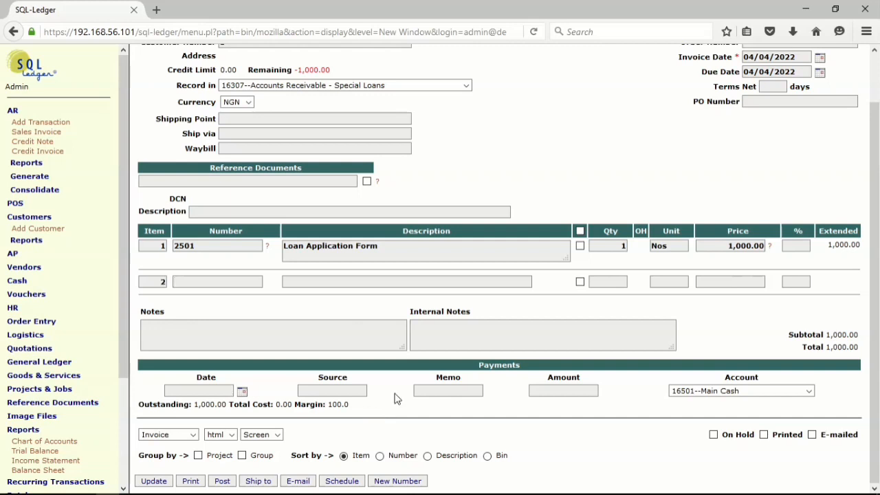
left_click(242, 392)
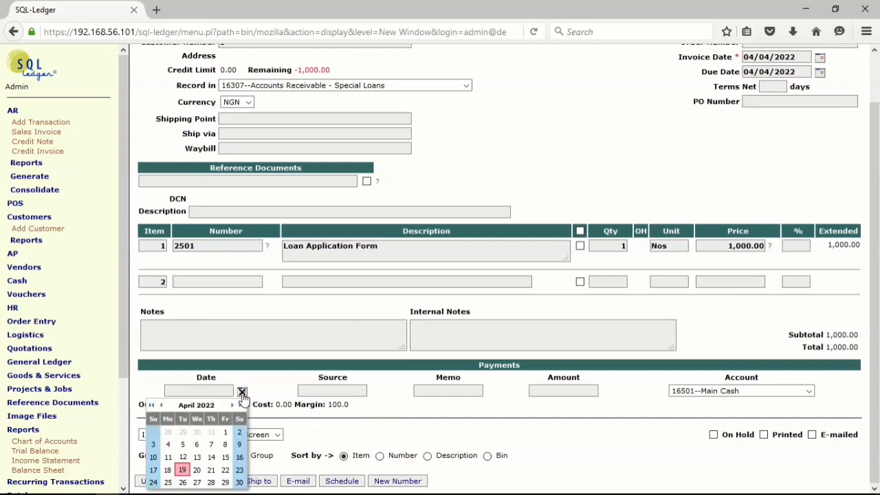
left_click(168, 445)
left_click(339, 392)
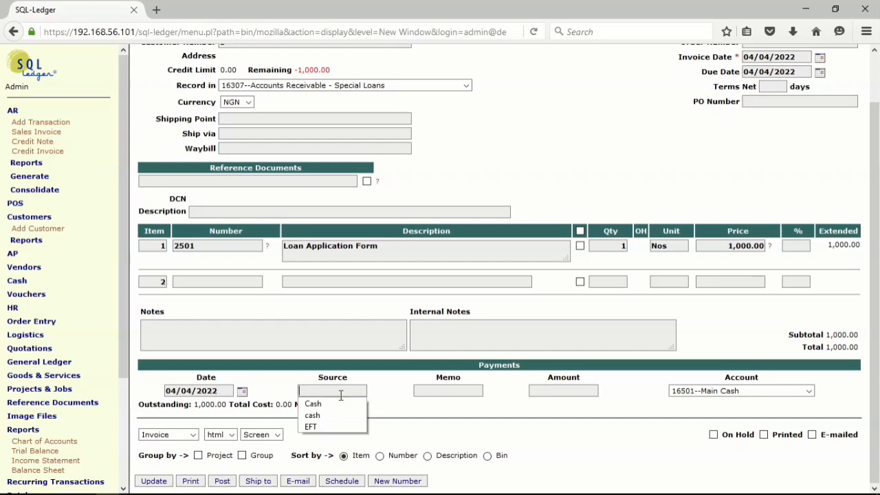
left_click(340, 406)
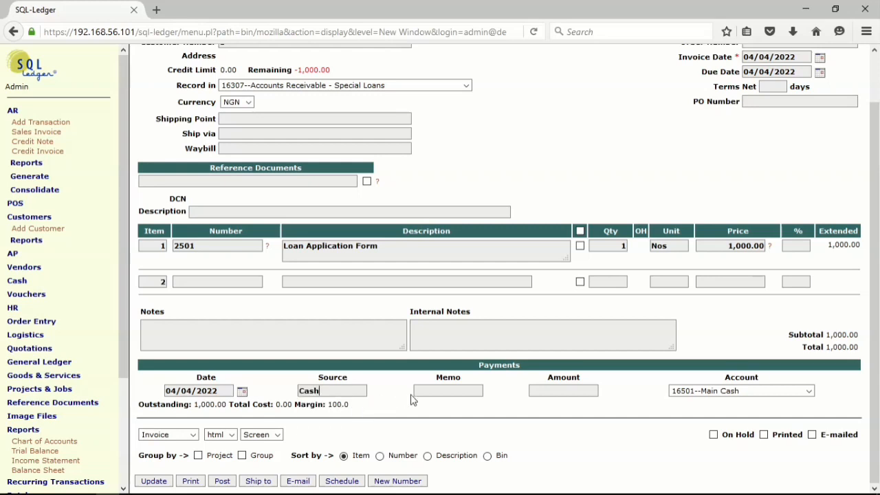
left_click(443, 392)
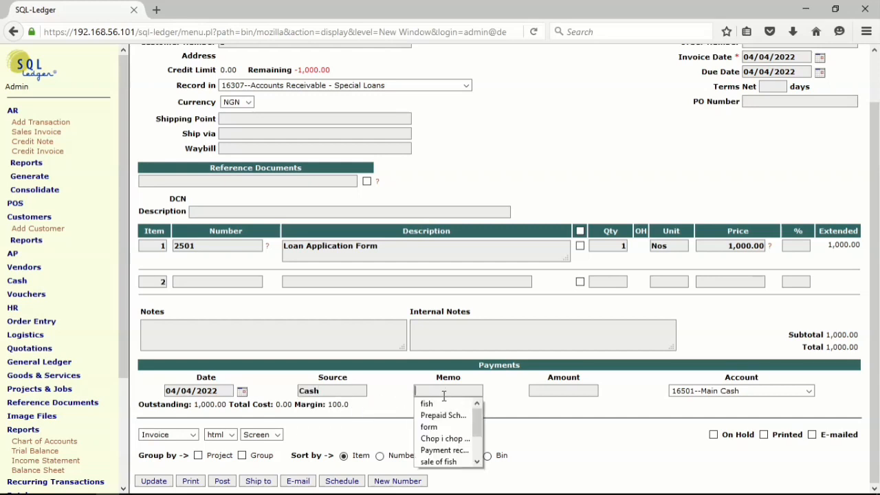
left_click(446, 427)
- Set the payment amount to 1000 and update the loan form invoice
left_click(554, 393)
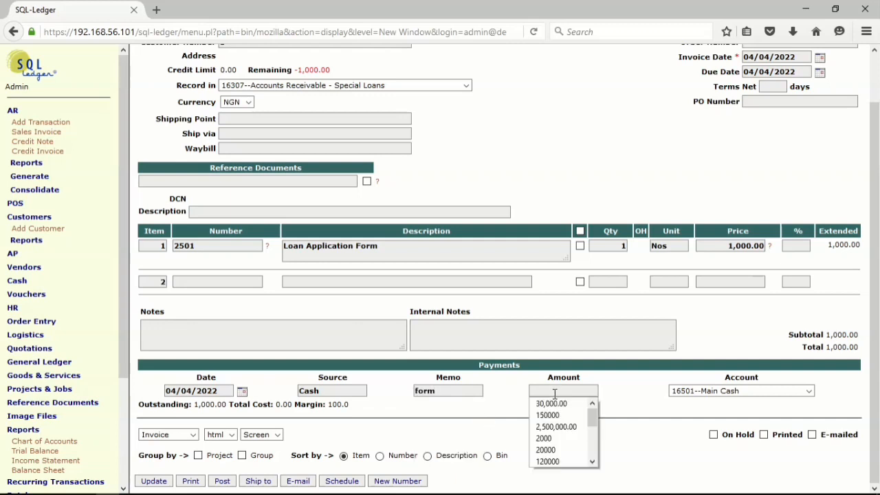
left_click(555, 394)
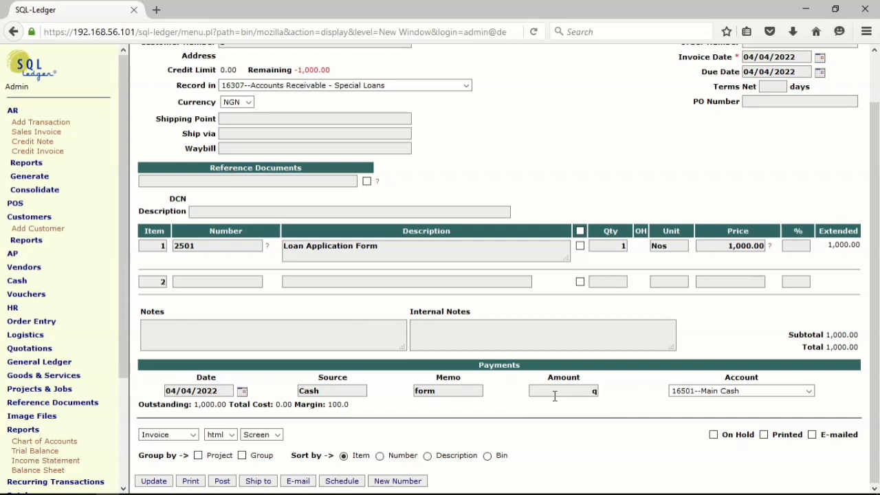
type("1")
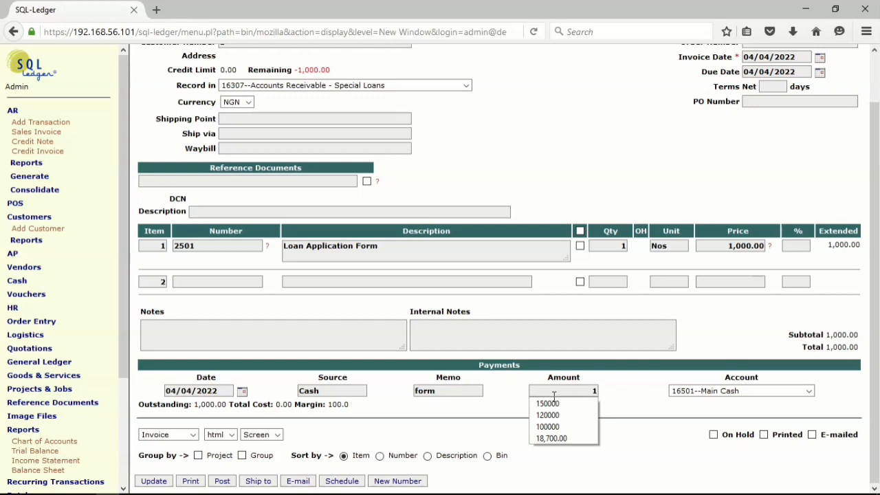
type("00")
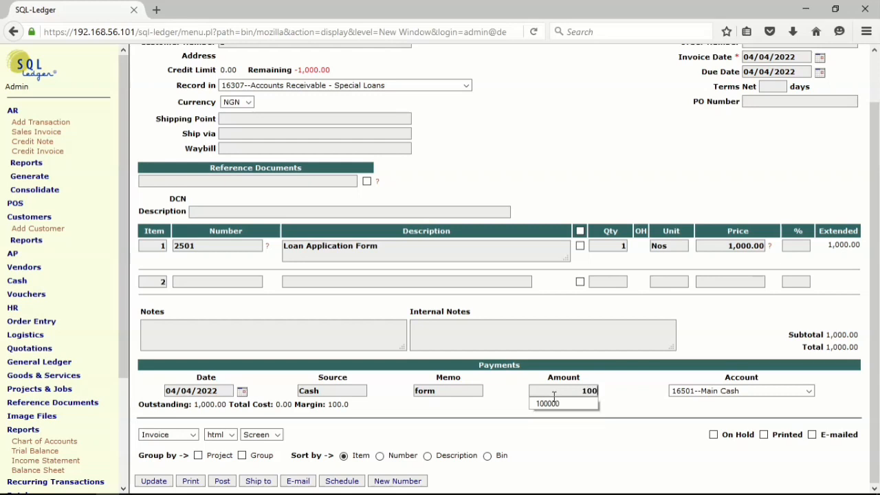
type("0")
left_click(626, 321)
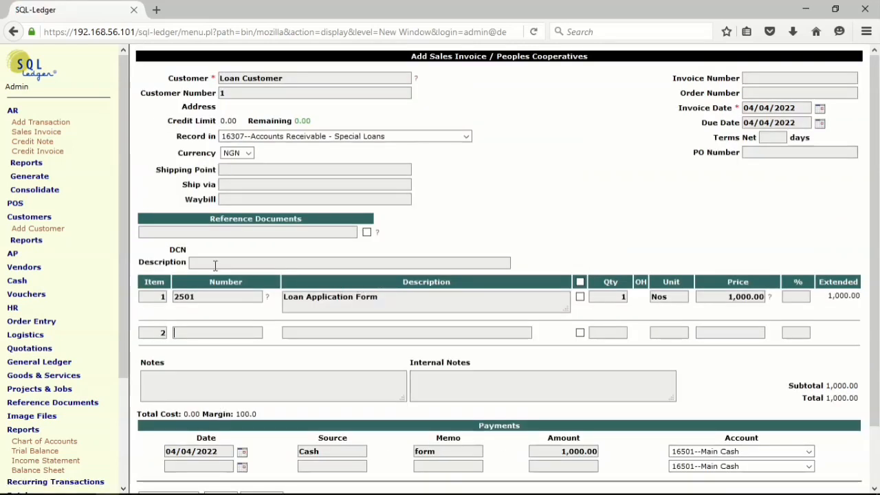
- Set the invoice description to "Loan app form" and post the invoice
left_click(214, 263)
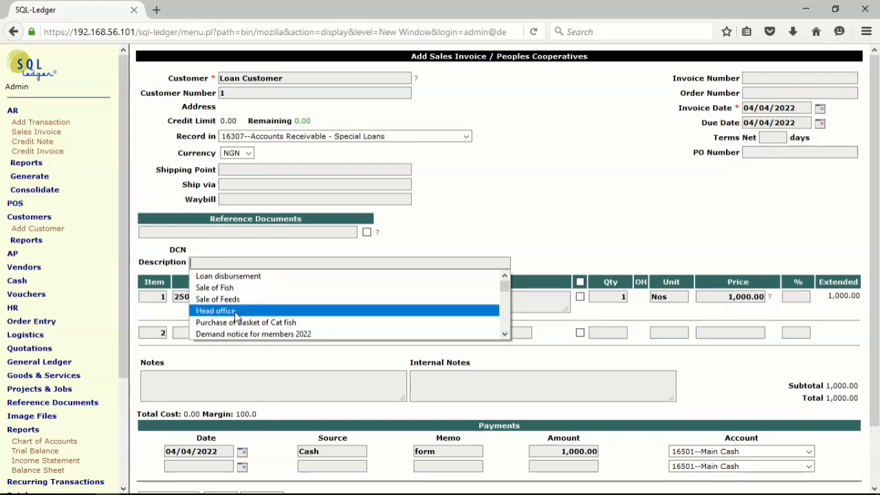
left_click(253, 277)
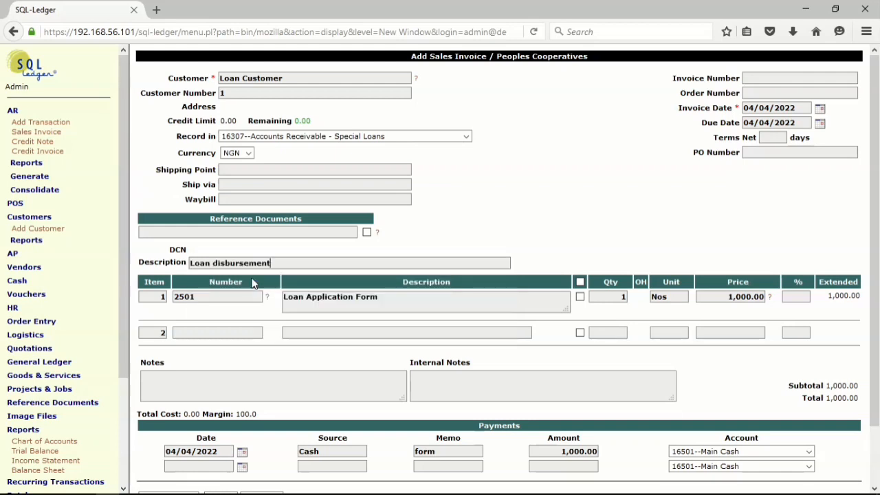
left_click_drag(275, 263, 214, 266)
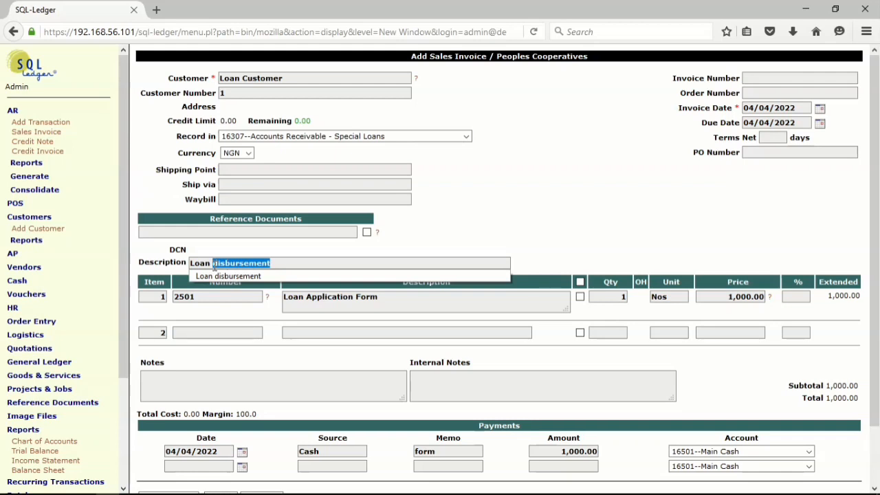
type("a")
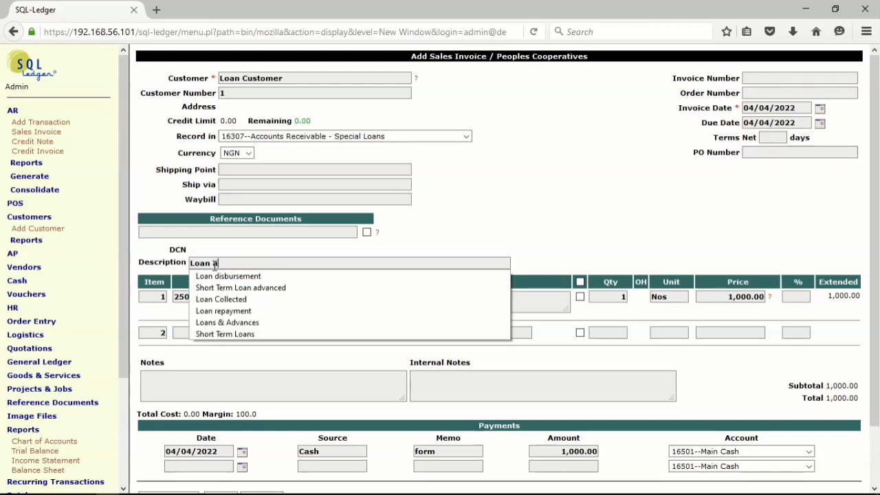
type("pp")
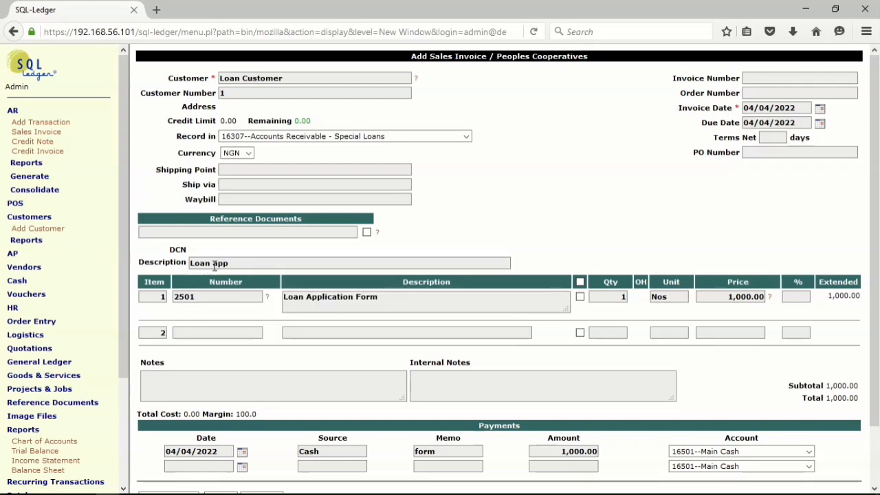
type(" for")
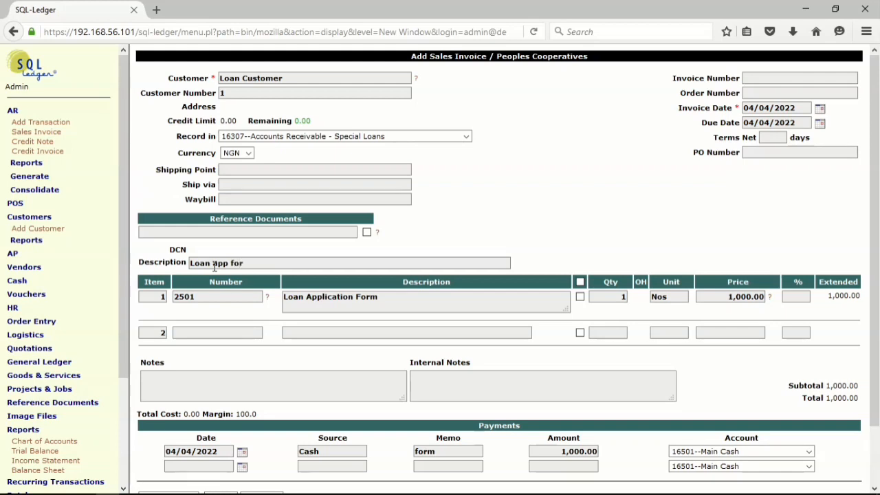
type("m")
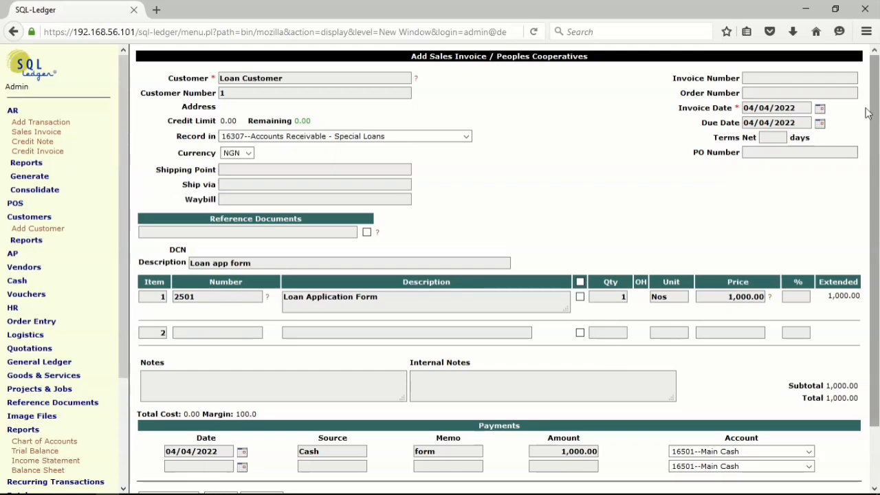
scroll(879, 136, "down", 3)
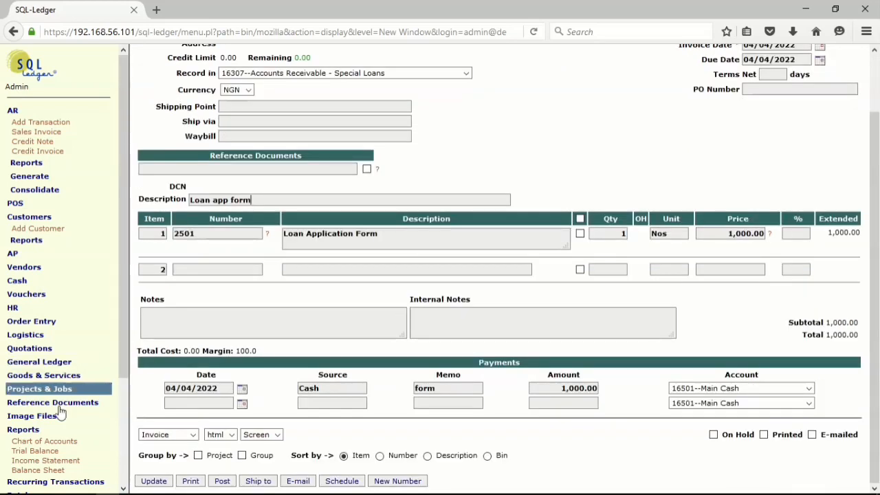
left_click(222, 481)
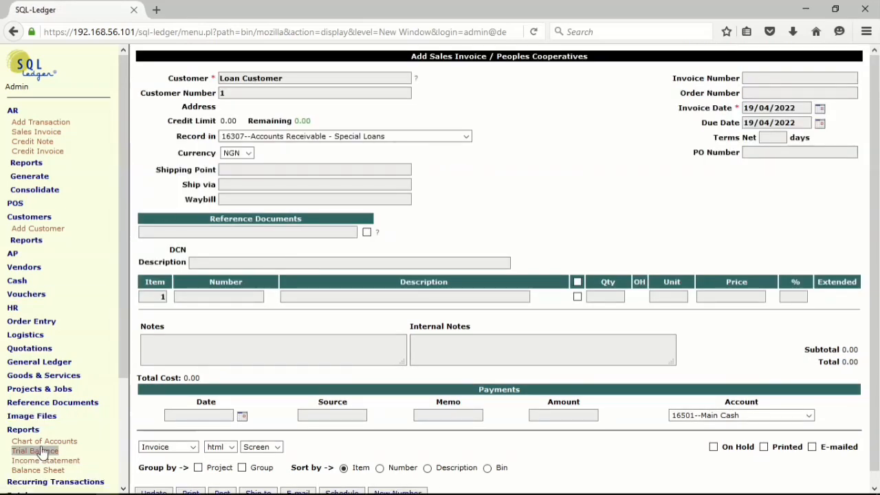
- Generate the trial balance again to check the loan application form posting
left_click(19, 443)
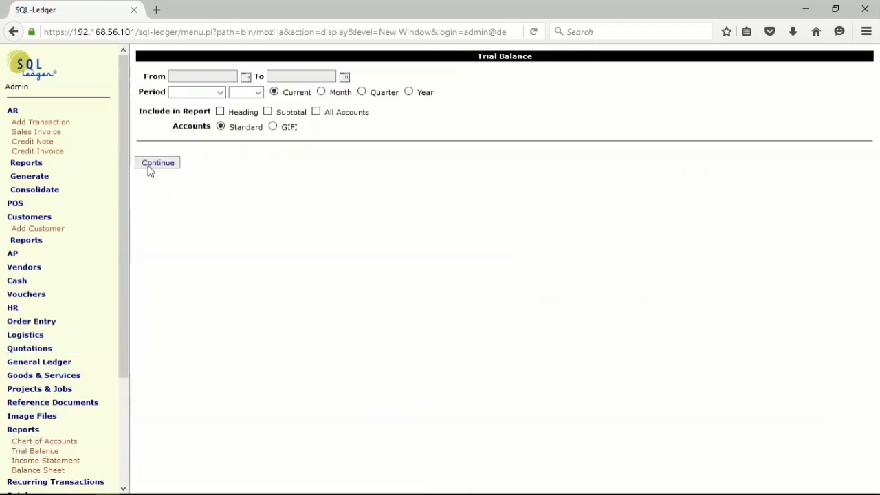
left_click(152, 165)
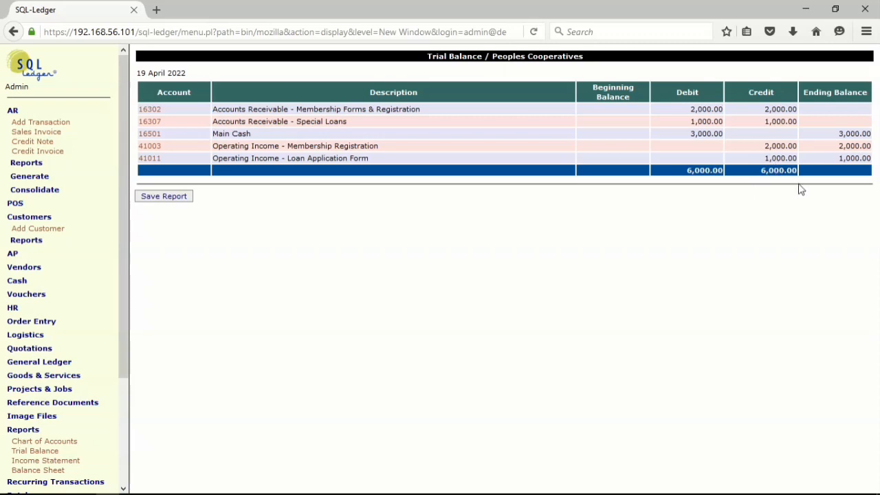
- Start a new sales invoice for Loan Customer and set the invoice date to 11/04/2022
left_click(38, 135)
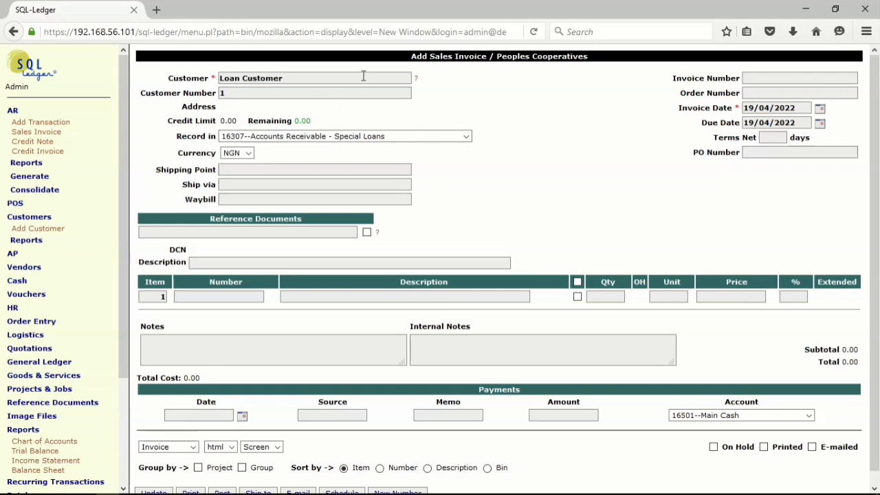
left_click(820, 108)
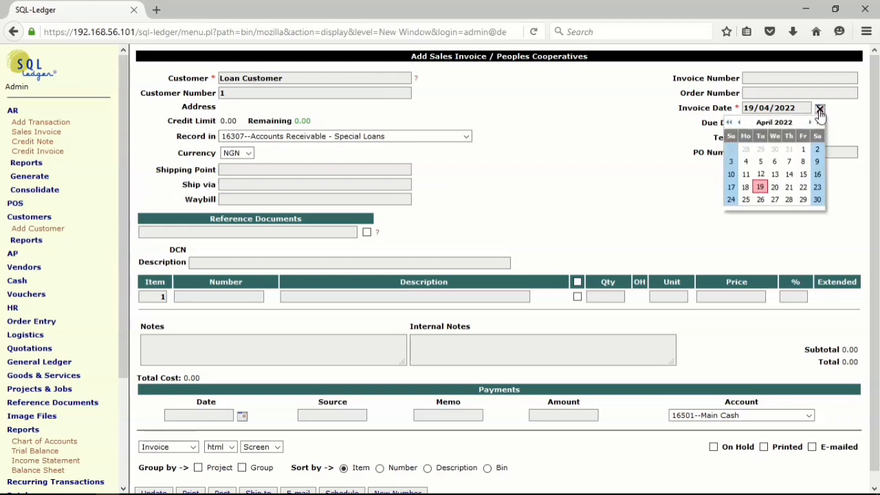
left_click(749, 176)
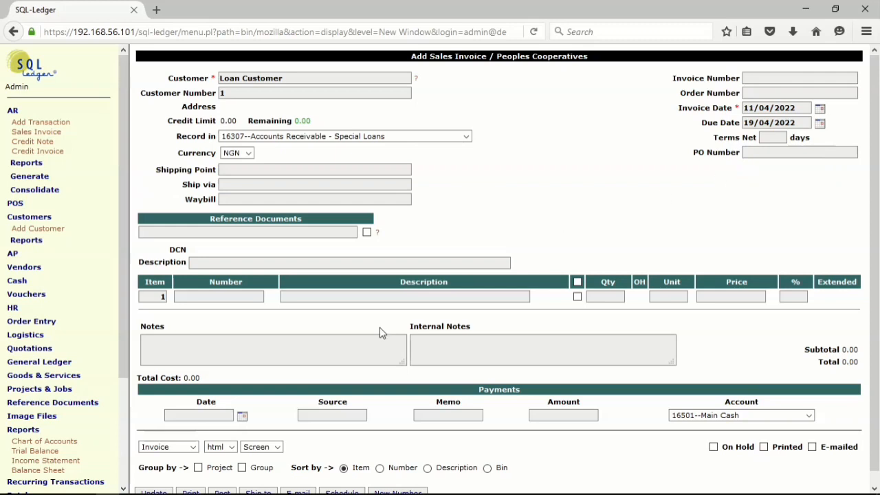
- Enter "Loan booking" as the description of the sales invoice
left_click(213, 264)
left_click(213, 263)
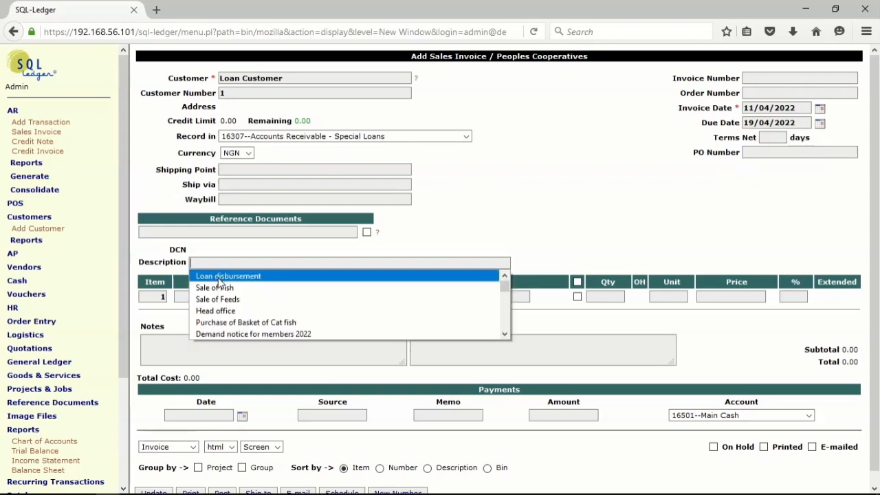
left_click(219, 276)
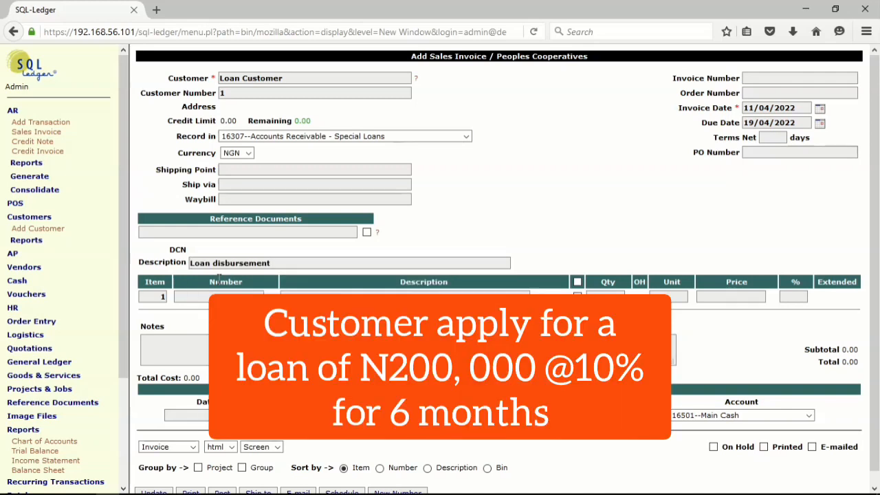
key("BackSpace")
key("BackSpace")
key("BackSpace")
key("BackSpace")
key("BackSpace")
key("BackSpace")
key("BackSpace")
key("BackSpace")
key("BackSpace")
key("BackSpace")
key("BackSpace")
key("BackSpace")
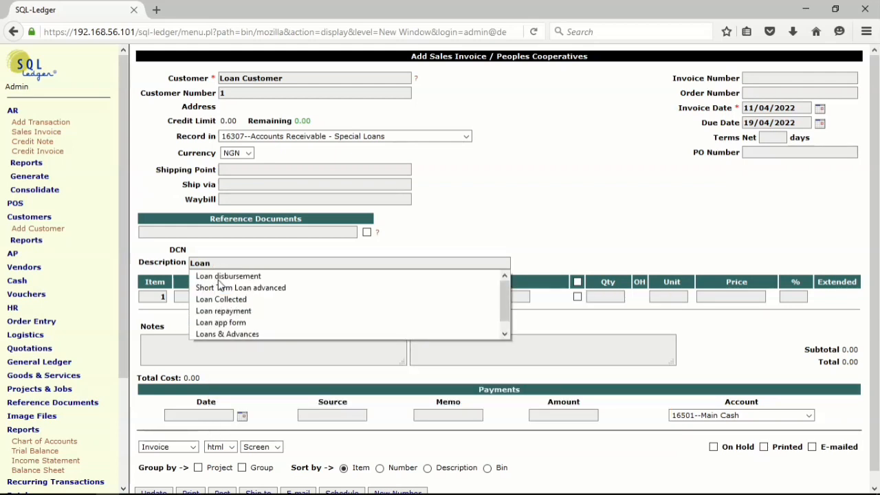
type("n")
key("BackSpace")
type("b")
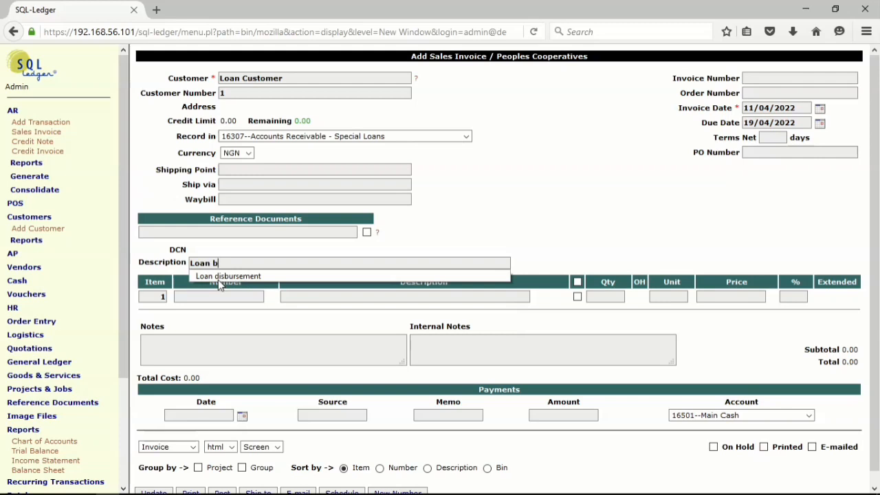
type("pp")
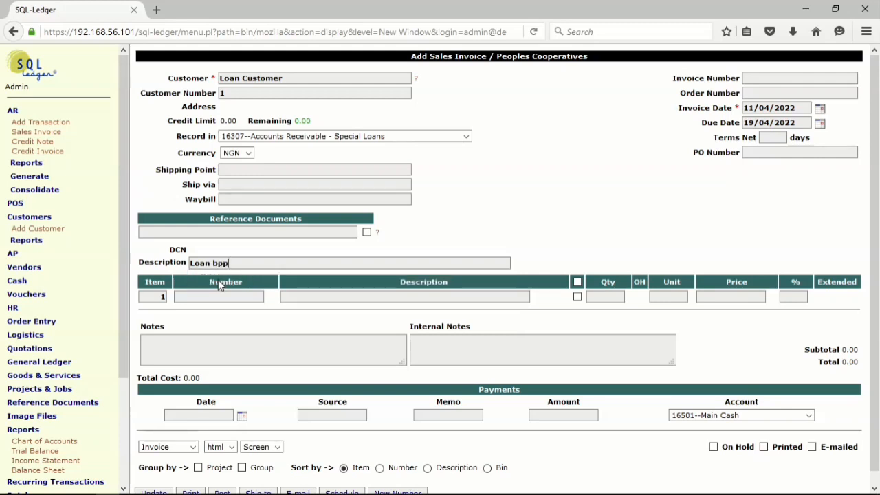
key("BackSpace")
key("BackSpace")
type("ooki")
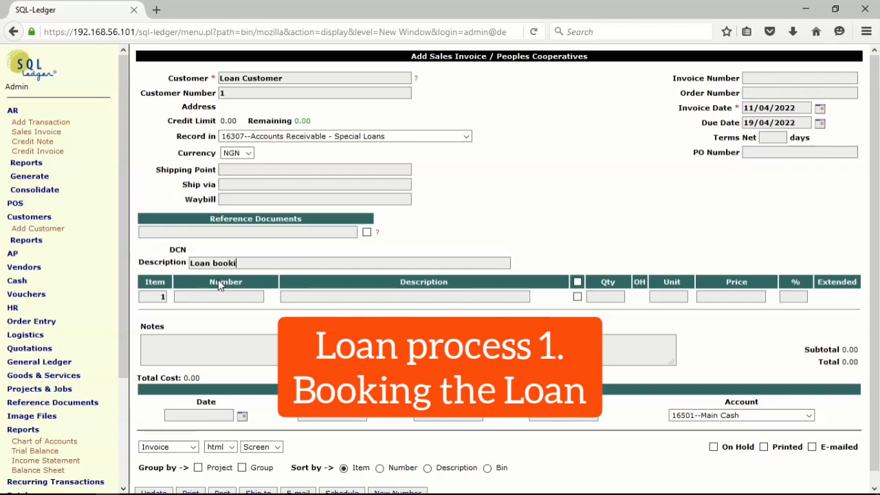
type("nh")
key("BackSpace")
type("g")
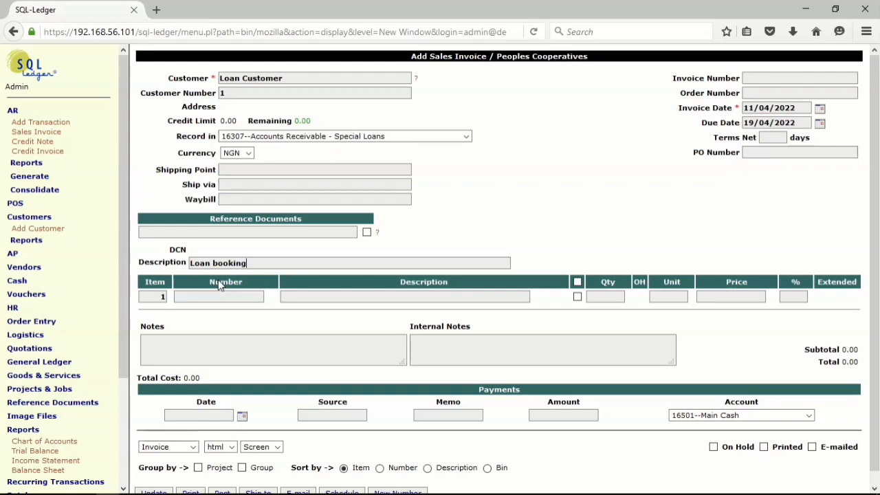
- Look up all items with the % wildcard and add item 2000, Special Loan, as the first invoice line
left_click(244, 300)
left_click(244, 299)
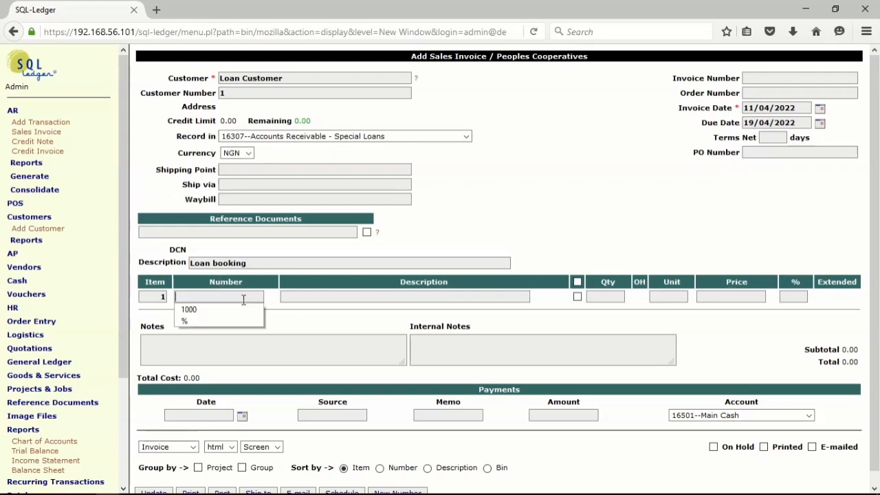
left_click(201, 321)
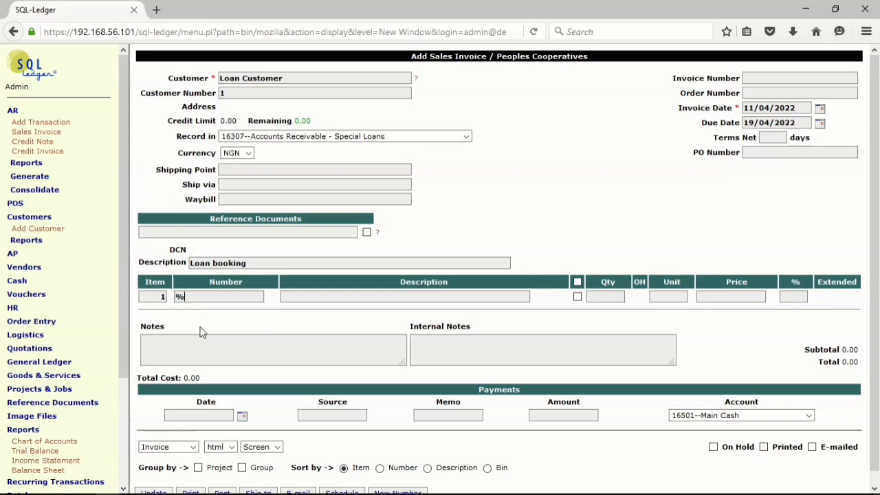
key("Return")
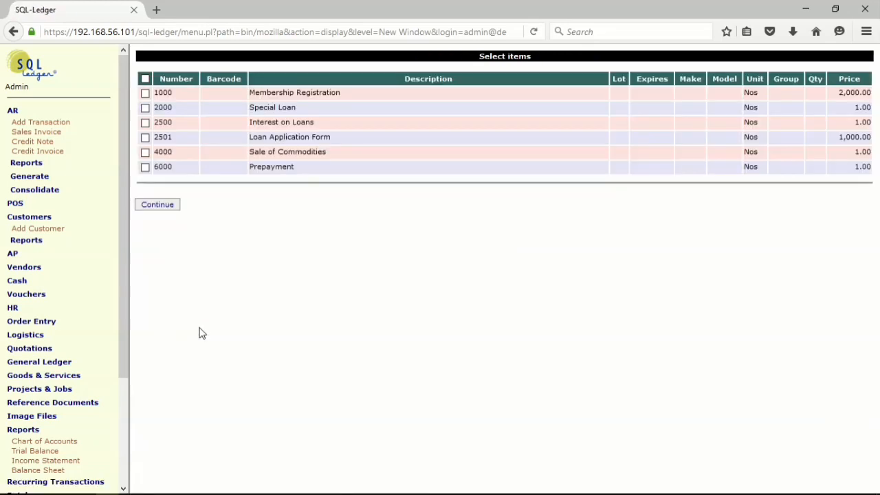
left_click(146, 108)
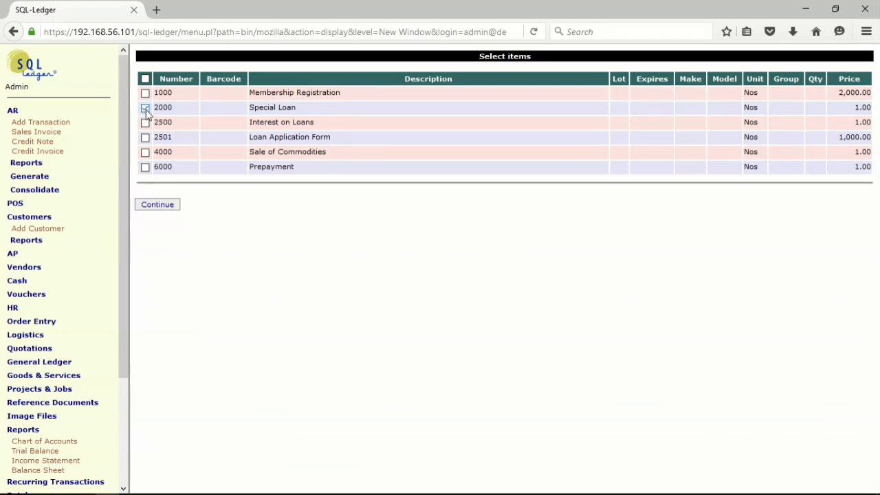
left_click(172, 208)
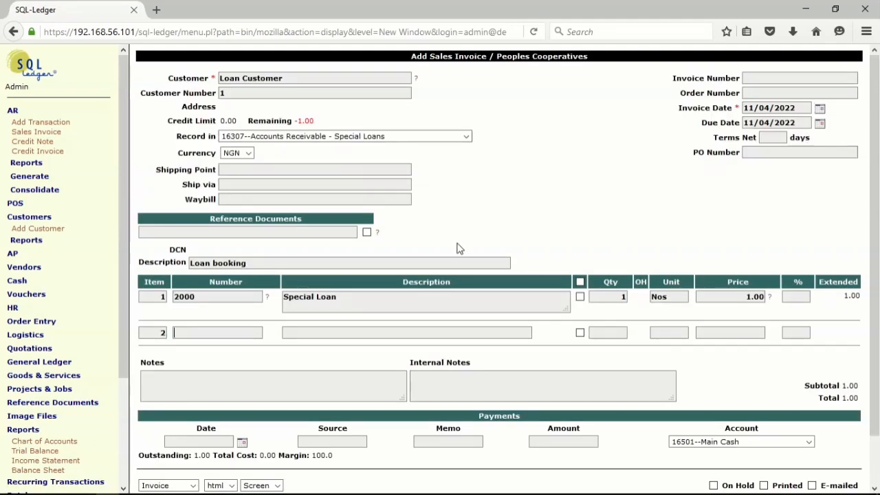
- Set the price of the Special Loan line to 200000 and update the invoice
double_click(730, 298)
type("2")
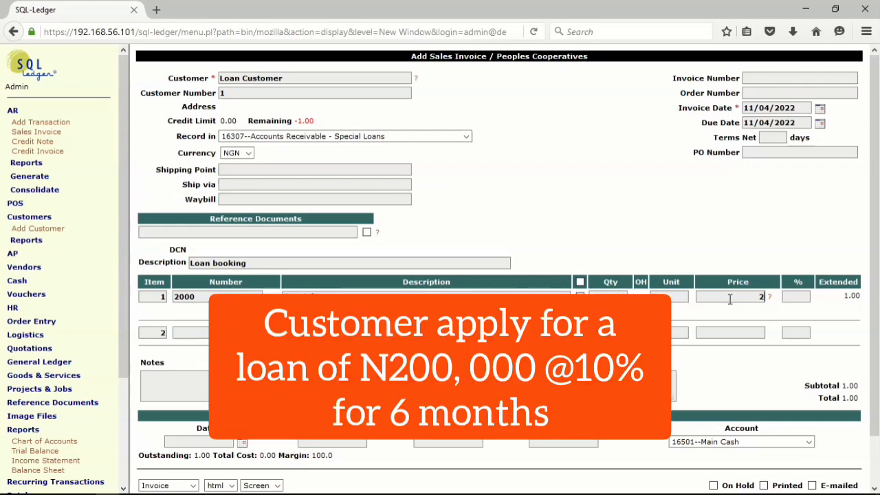
type("-00")
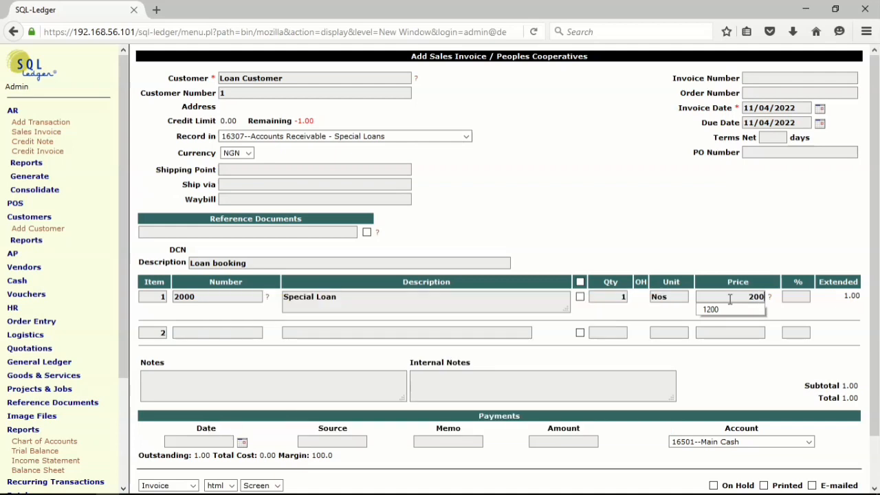
type("00")
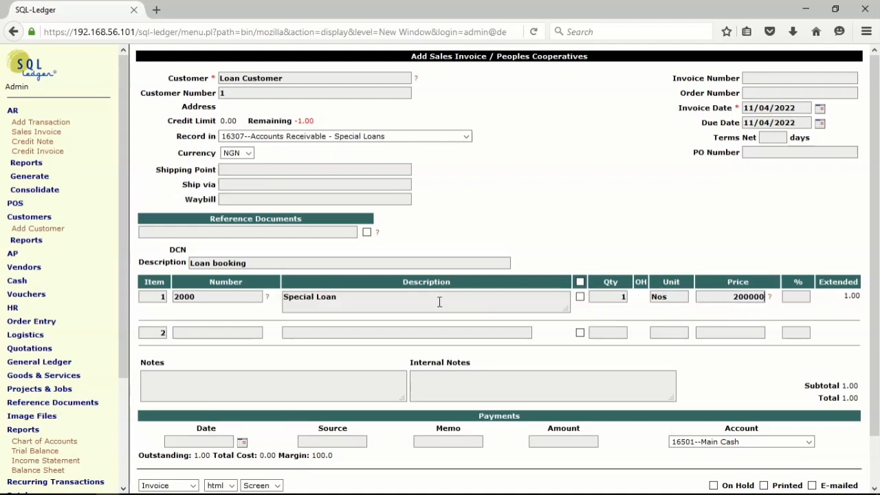
scroll(322, 371, "down", 2)
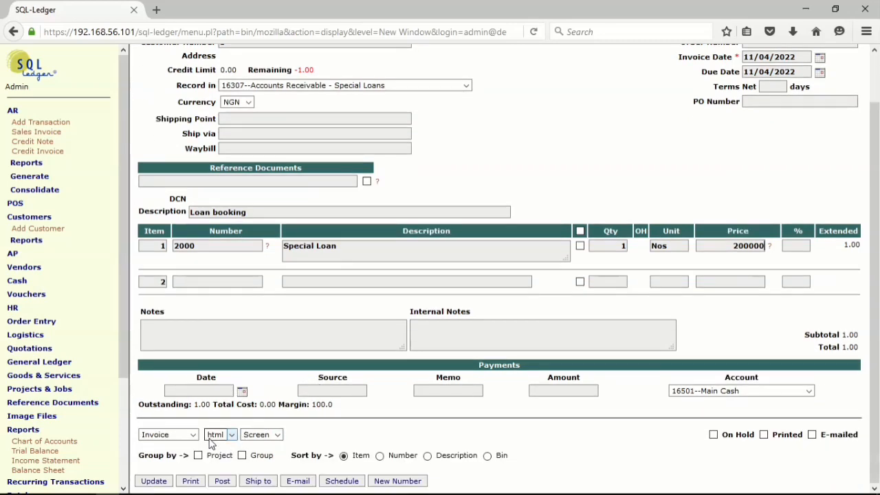
left_click(152, 481)
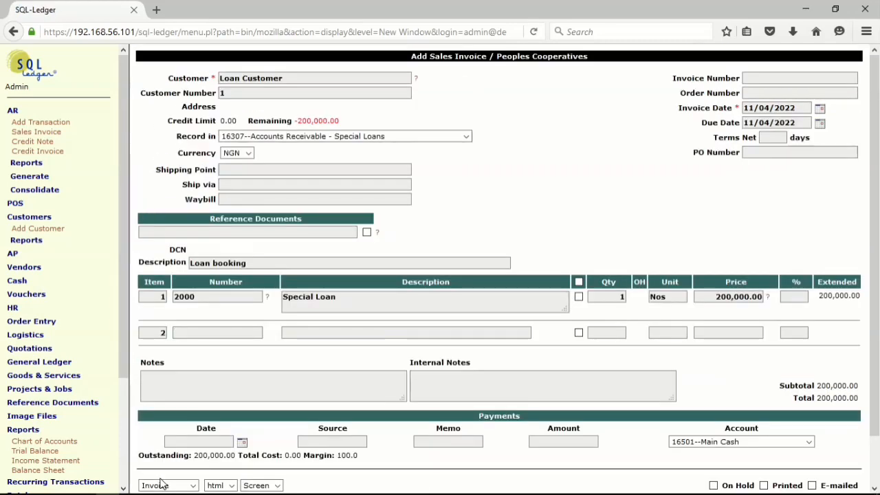
- Look up all items with the % wildcard and add item 2500, Interest on Loans, as the second invoice line
left_click(220, 334)
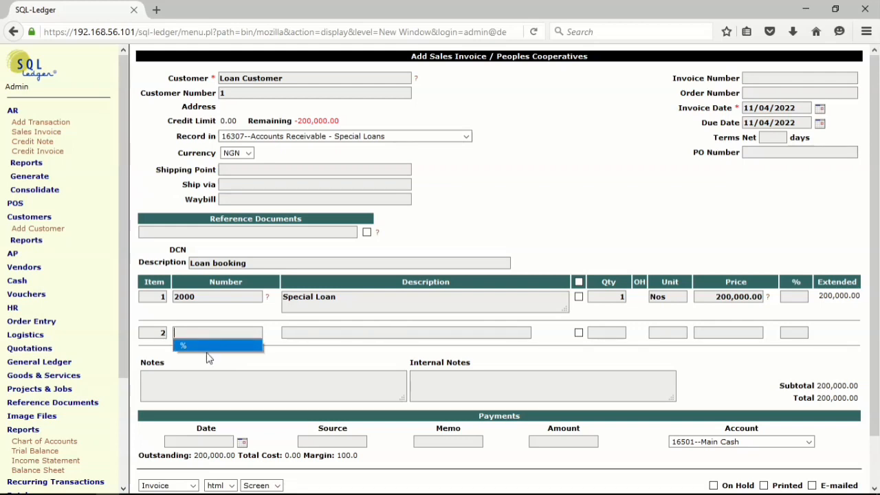
key("Return")
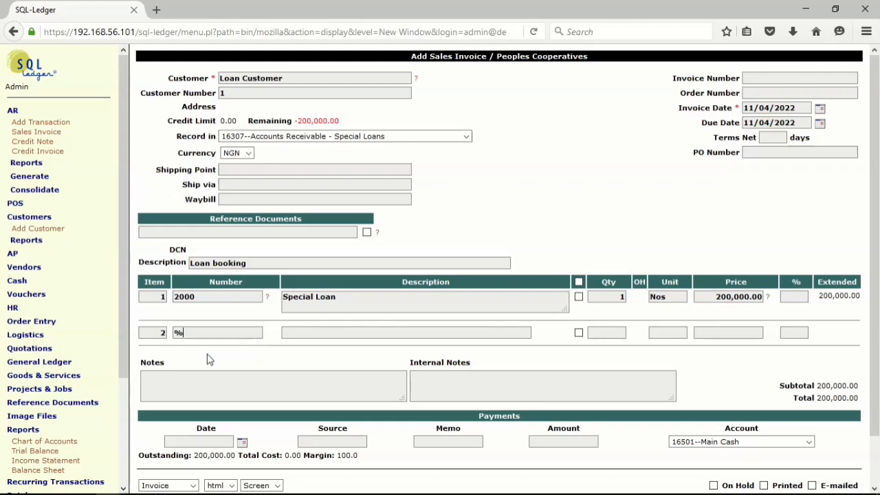
key("Return")
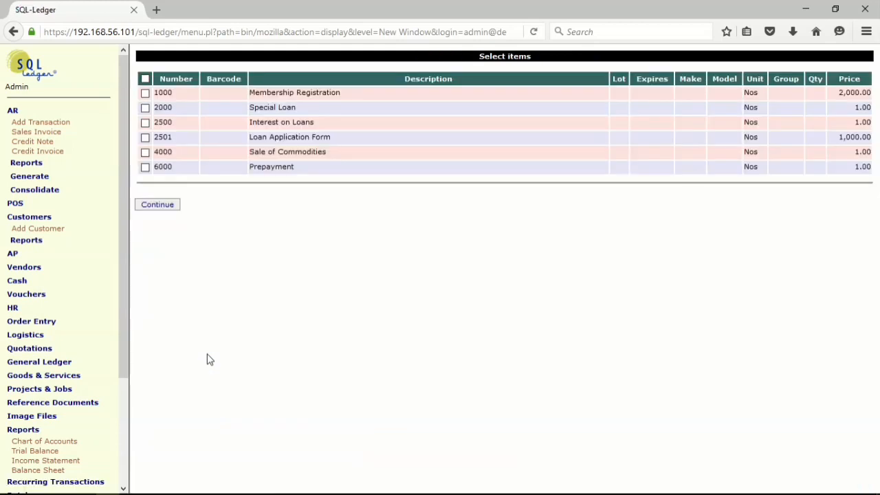
left_click(145, 122)
left_click(171, 207)
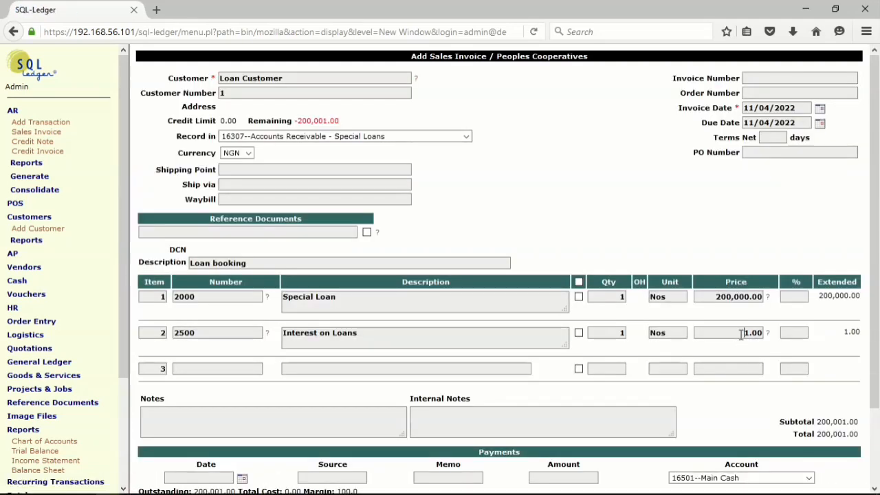
- Set the price of the Interest on Loans line to 20000 and update the invoice
left_click_drag(741, 335, 765, 336)
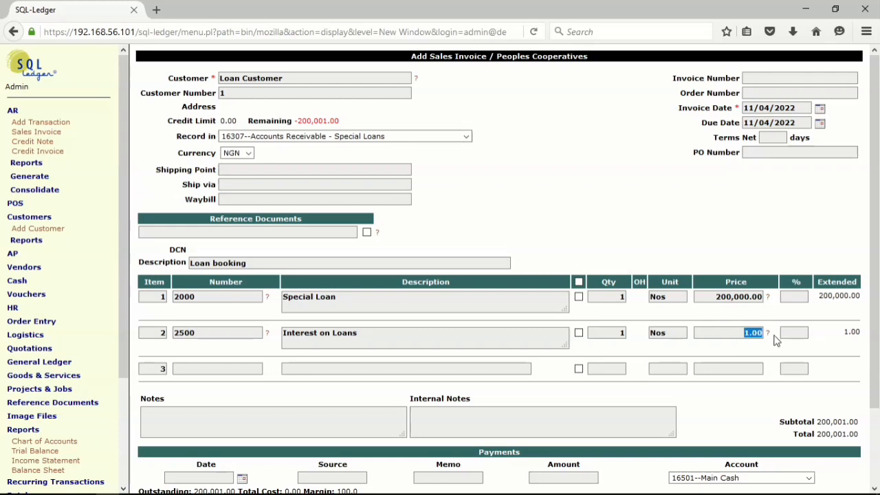
type("20000")
scroll(459, 368, "down", 3)
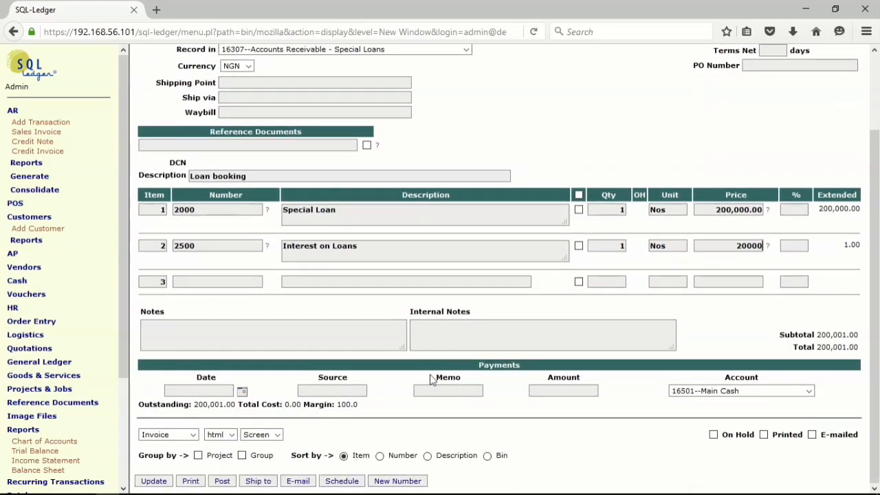
left_click(153, 481)
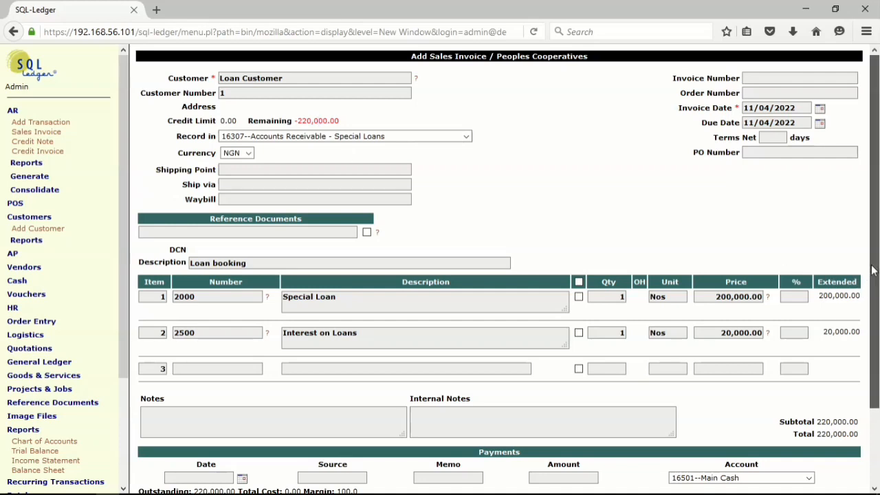
- Post the loan booking invoice without entering a payment
left_click_drag(872, 272, 877, 347)
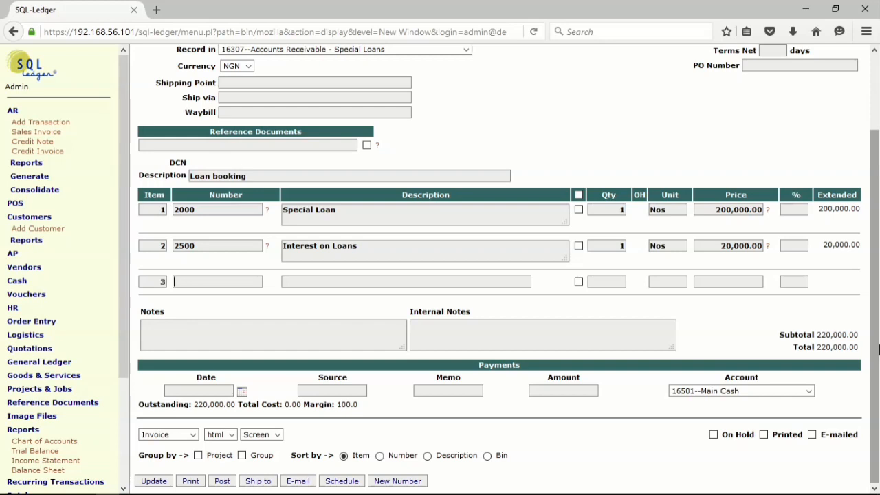
mouse_move(878, 348)
left_mouse_down()
mouse_move(878, 232)
mouse_move(875, 352)
left_mouse_up()
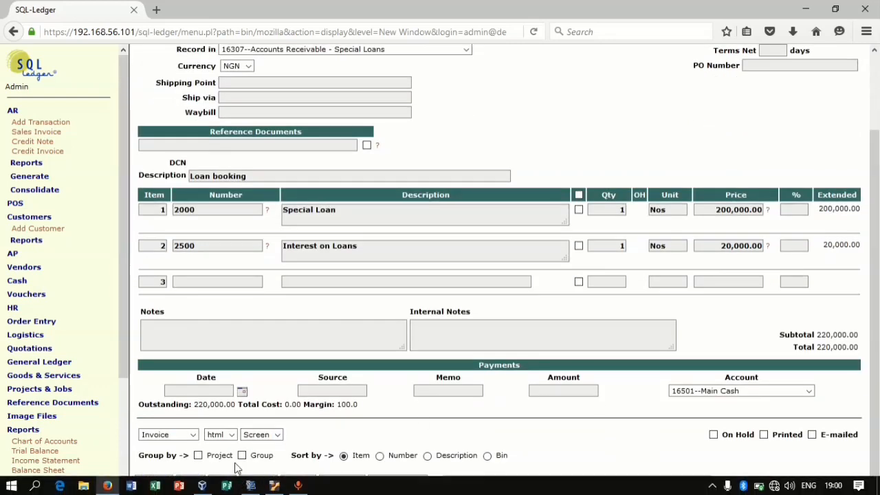
left_click(221, 482)
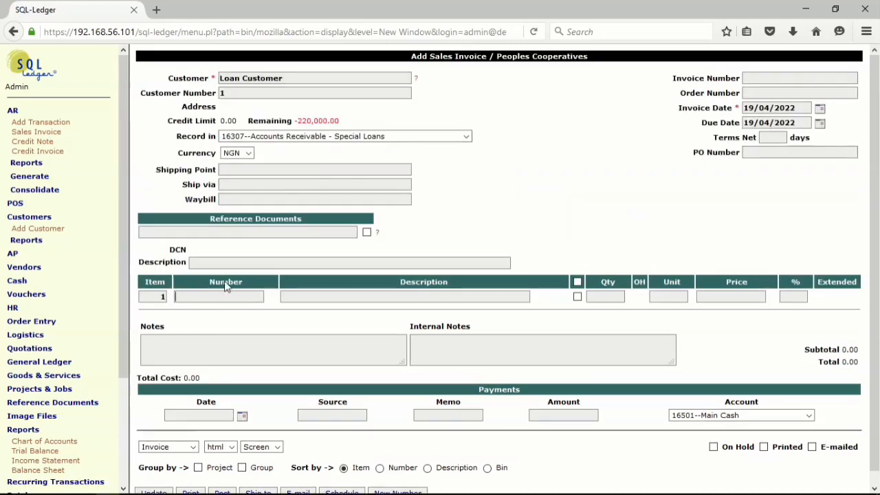
- Generate the trial balance with the standard accounts to check the loan booking posting
left_click(36, 452)
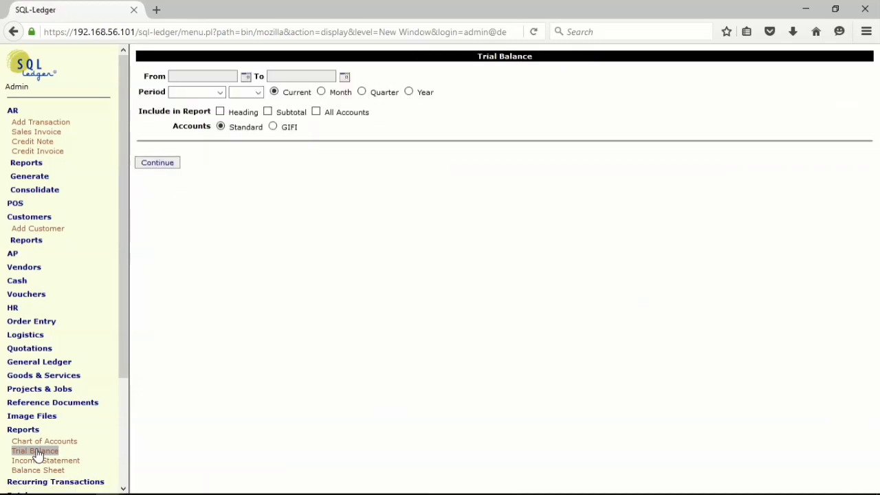
left_click(36, 455)
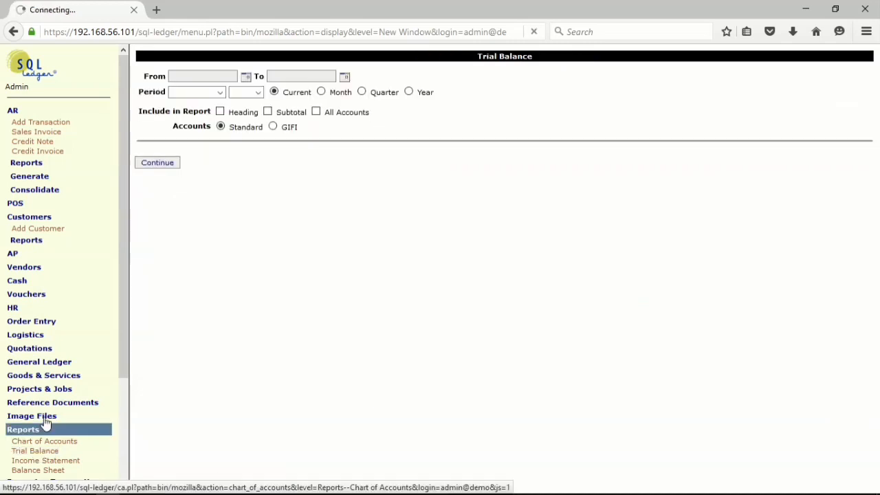
left_click(159, 165)
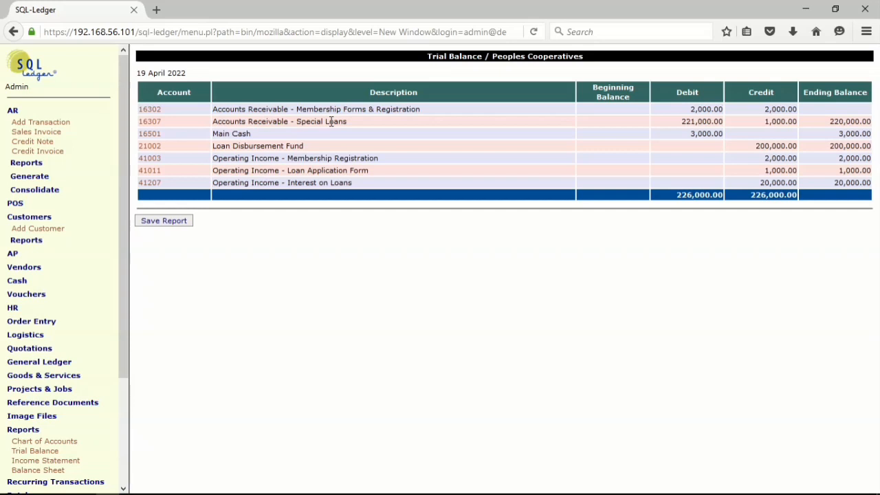
- List the open accounts receivable transactions in summary form to review the loan booking invoice
left_click(34, 163)
left_click(49, 174)
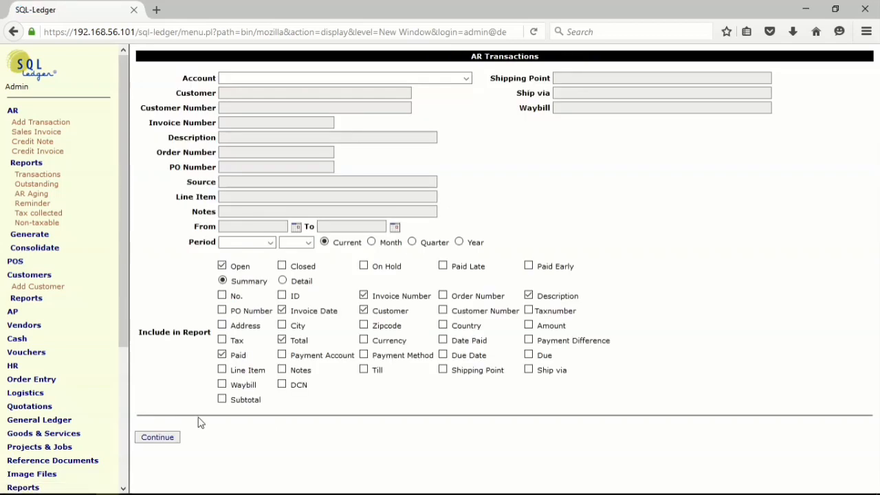
left_click(162, 440)
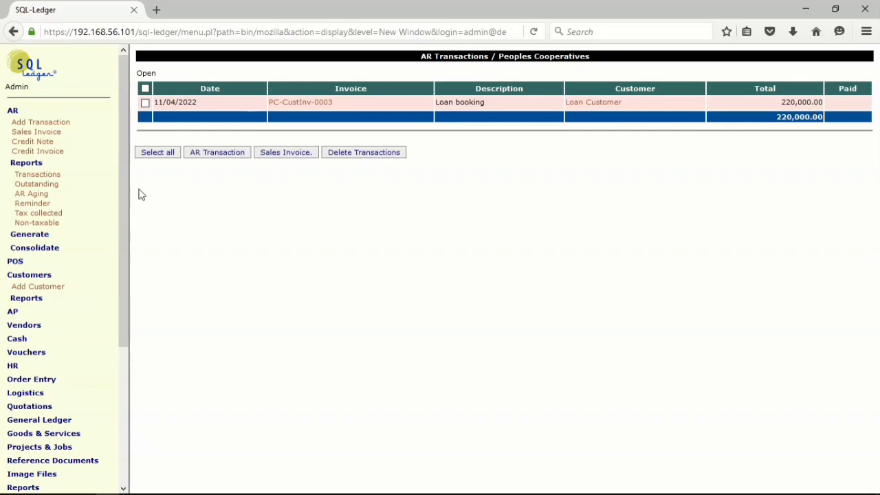
left_click(48, 165)
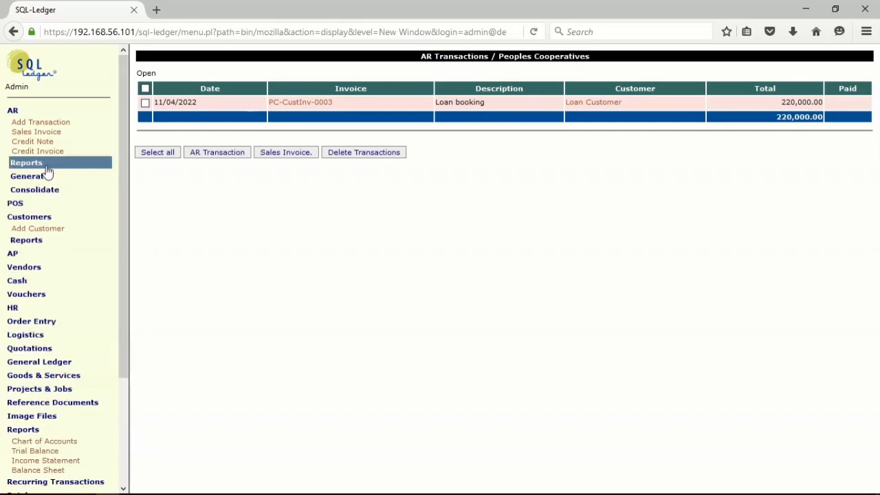
- Start a new general ledger transaction with a newly generated reference number and date it 15/04/2022
left_click(64, 364)
left_click(51, 374)
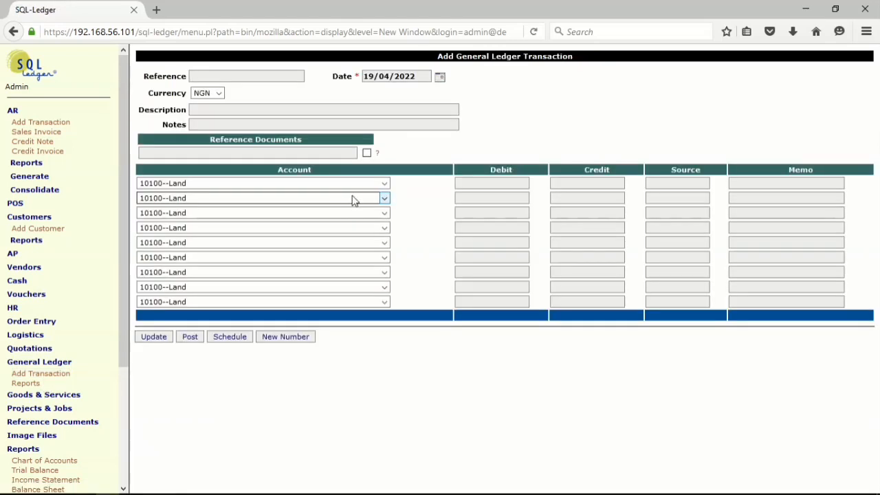
left_click(281, 340)
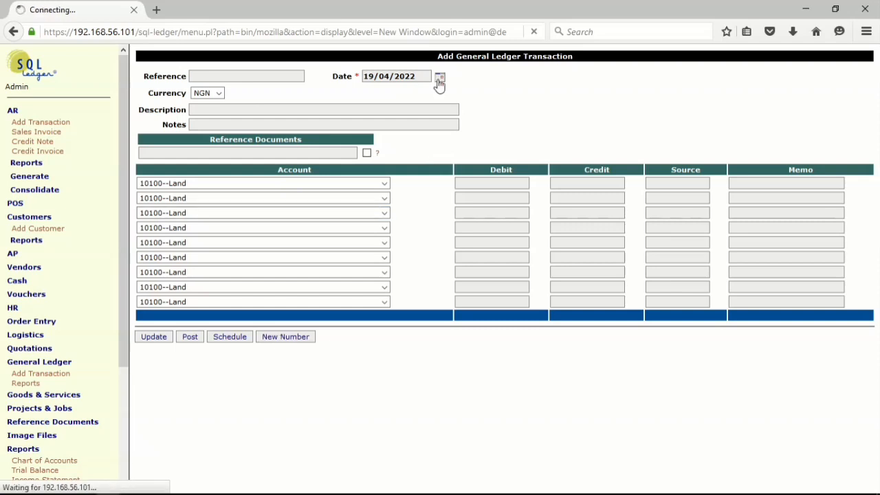
left_click(439, 79)
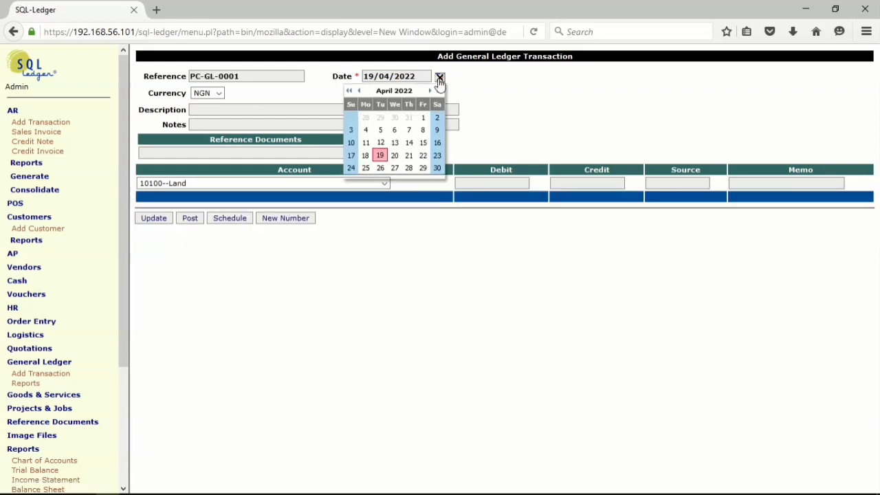
left_click(421, 143)
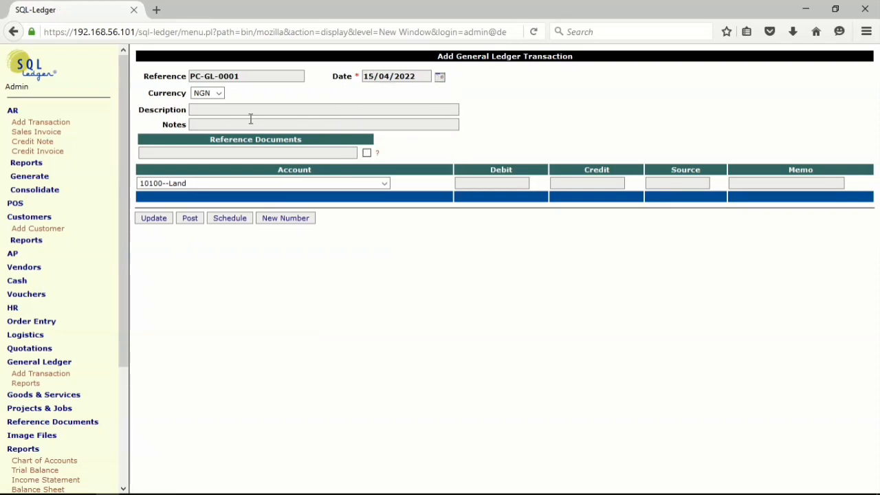
- Set the transaction's description to Loan disbursement and its notes to Loan Customer
left_click(205, 108)
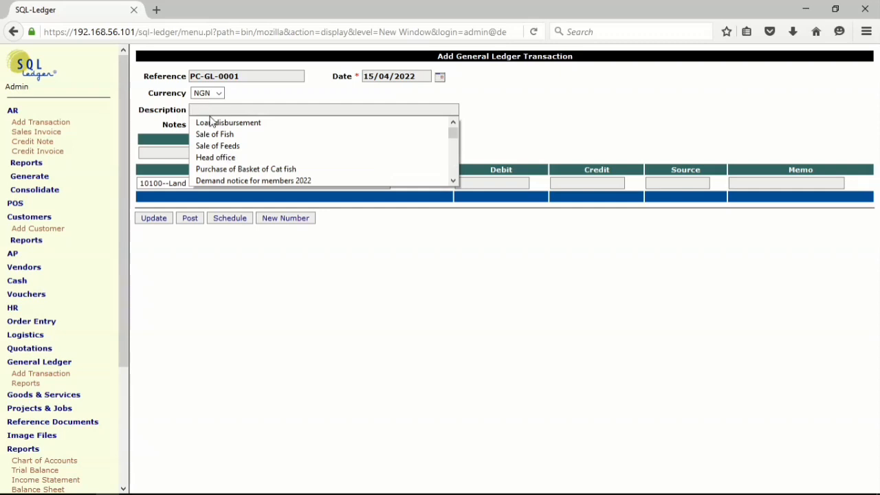
left_click(213, 124)
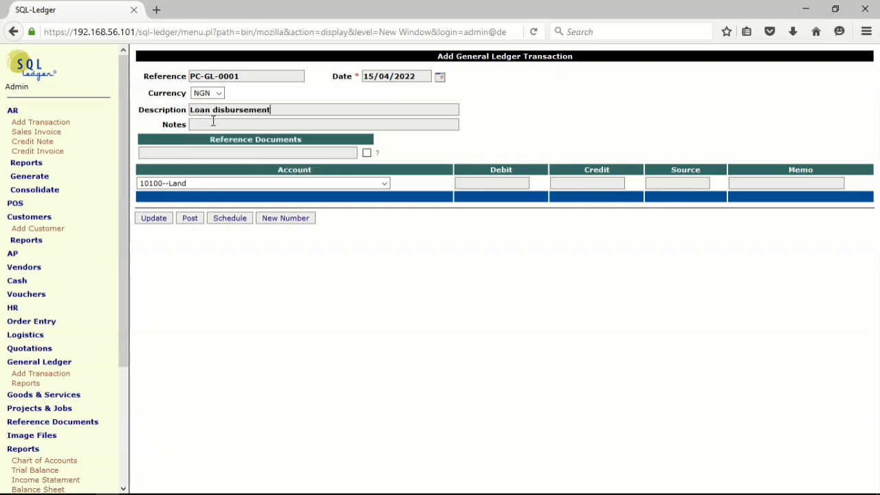
left_click(215, 124)
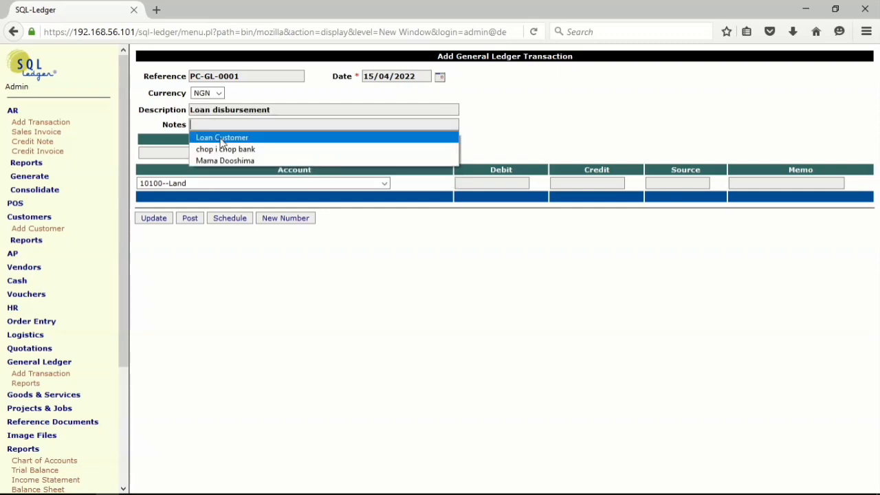
left_click(220, 137)
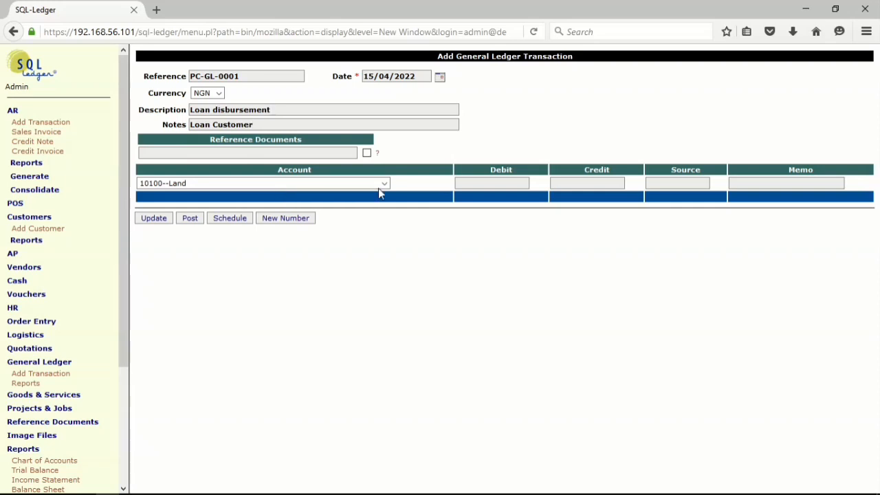
- Debit account 21002--Loan Disbursement Fund with 200000 on the first line and update the transaction
left_click(384, 185)
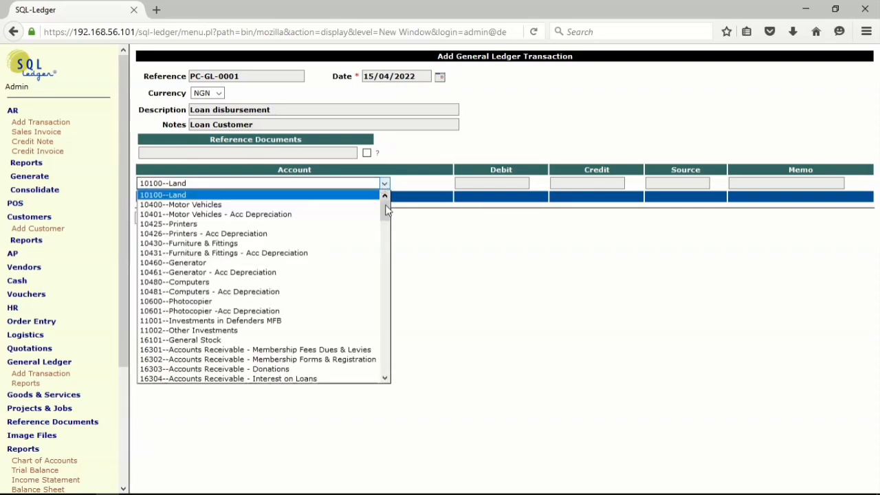
left_click_drag(385, 213, 383, 277)
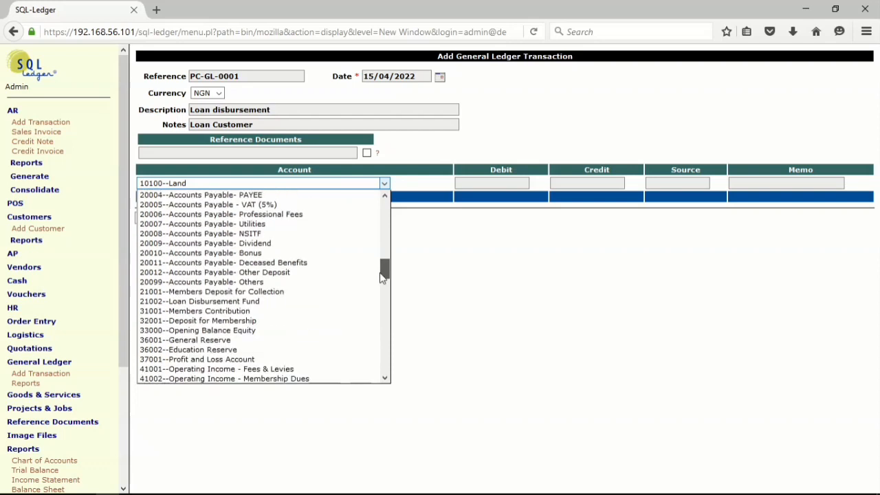
left_click(269, 303)
left_click(486, 182)
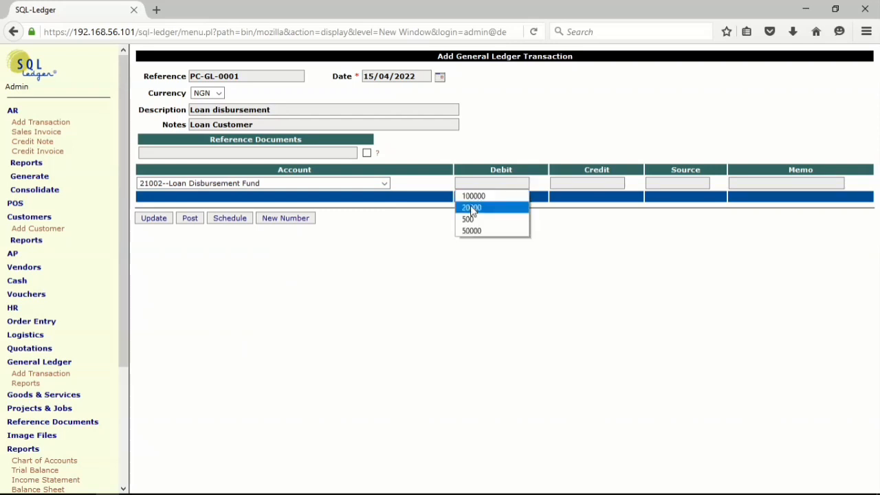
left_click(473, 208)
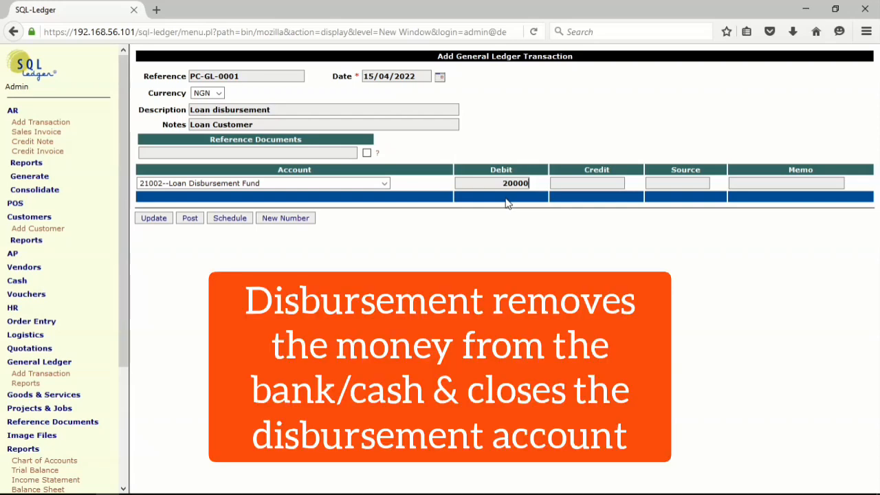
type("-")
key("BackSpace")
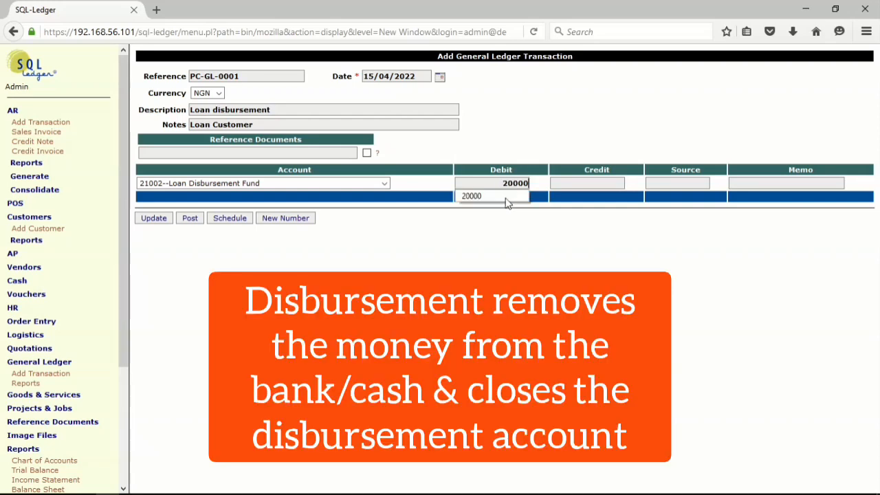
type("0")
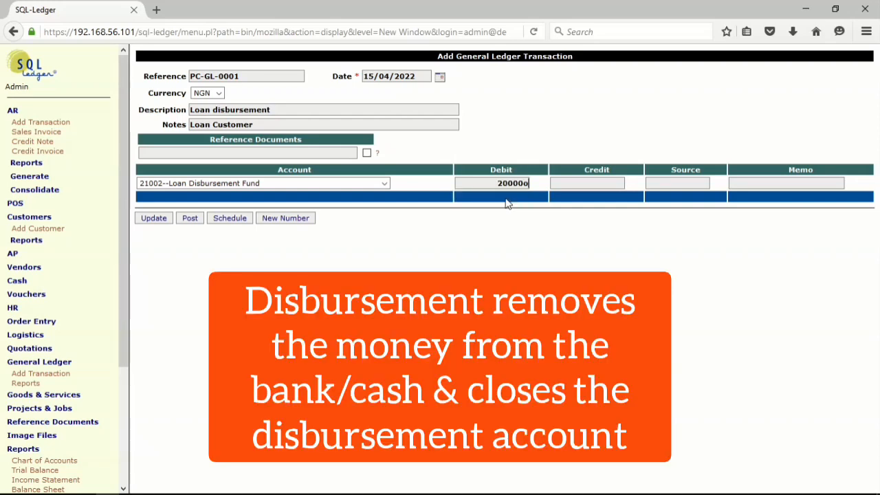
key("BackSpace")
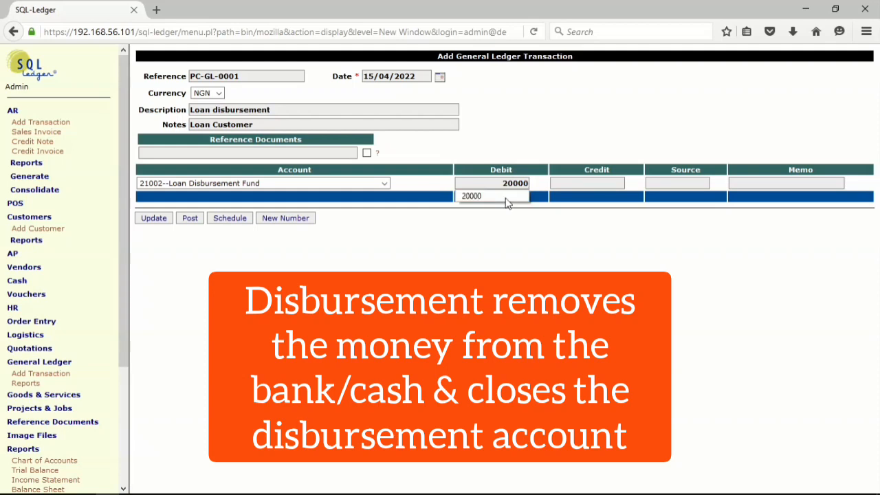
type("0")
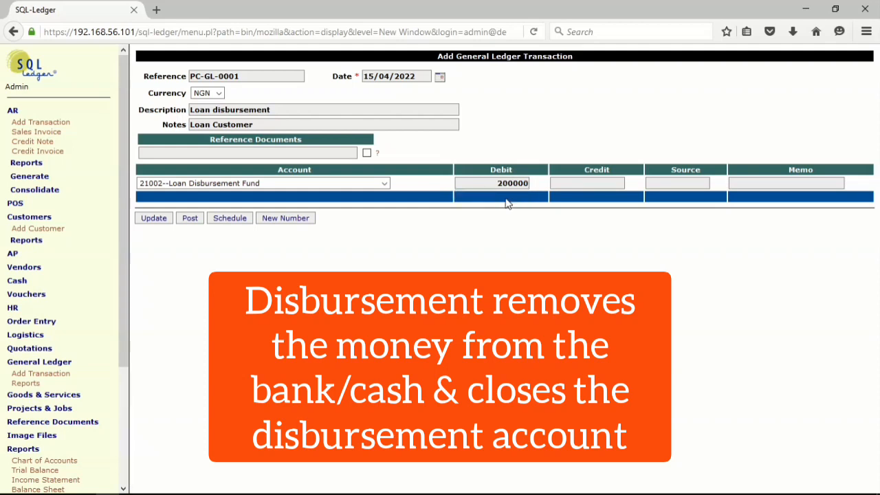
left_click(154, 220)
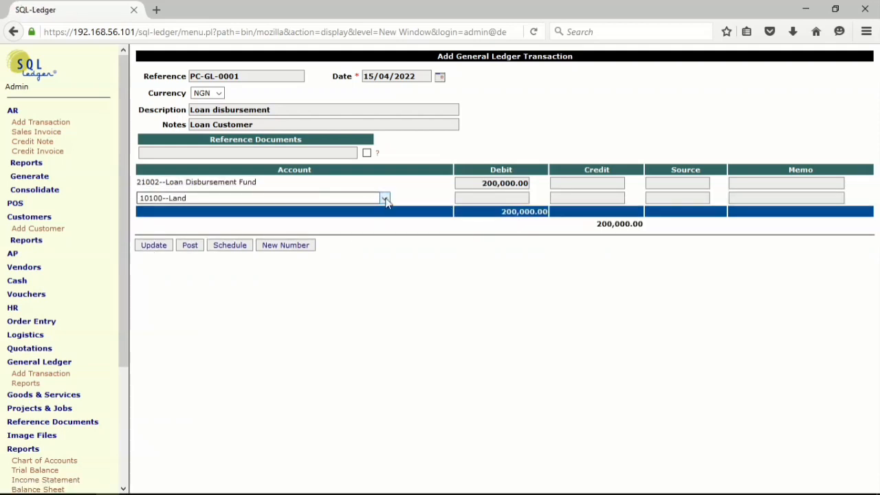
- Credit account 16501--Main Cash on the second line with 200,000.00, copied from the debit amount
left_click(385, 199)
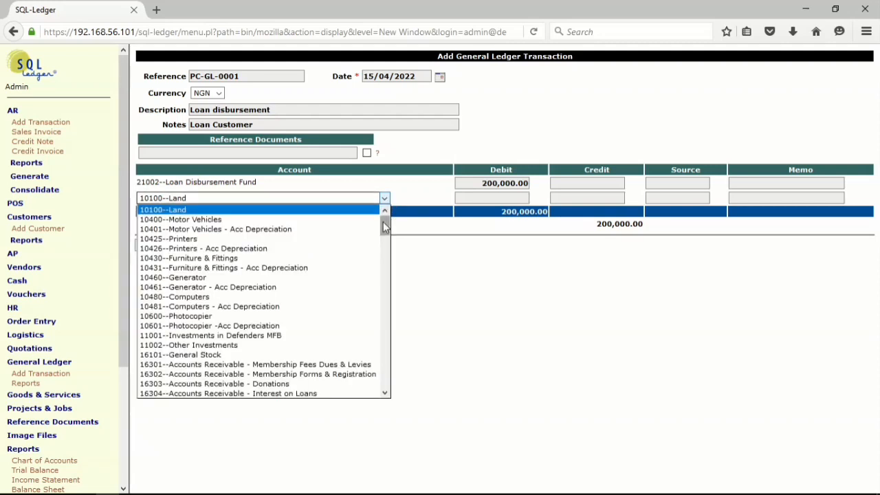
left_click_drag(385, 227, 385, 249)
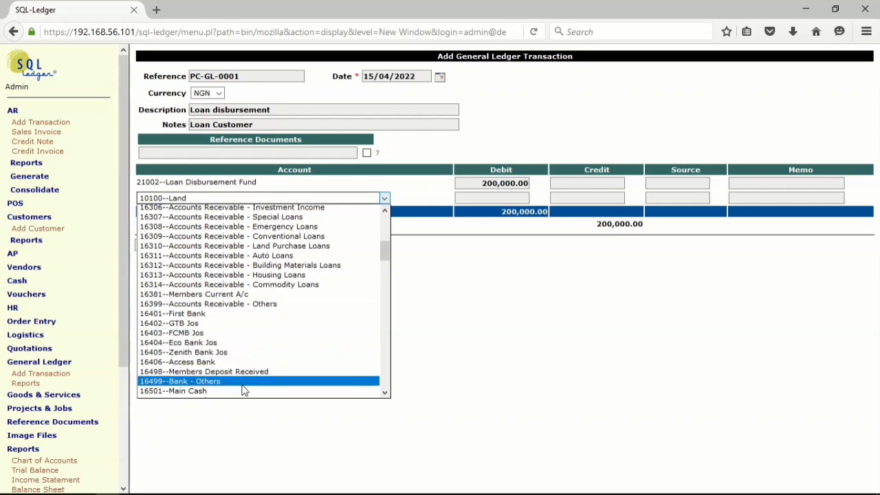
left_click(205, 391)
left_click_drag(475, 184, 548, 183)
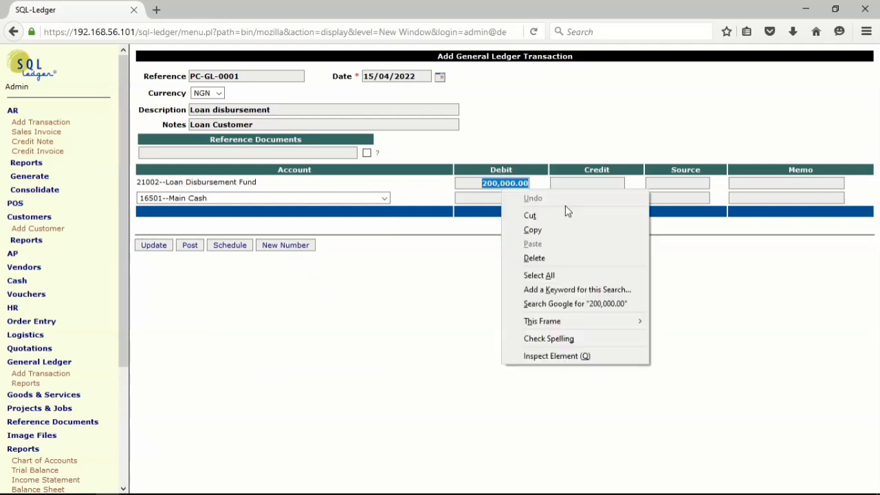
right_click(503, 190)
left_click(543, 231)
left_click(584, 199)
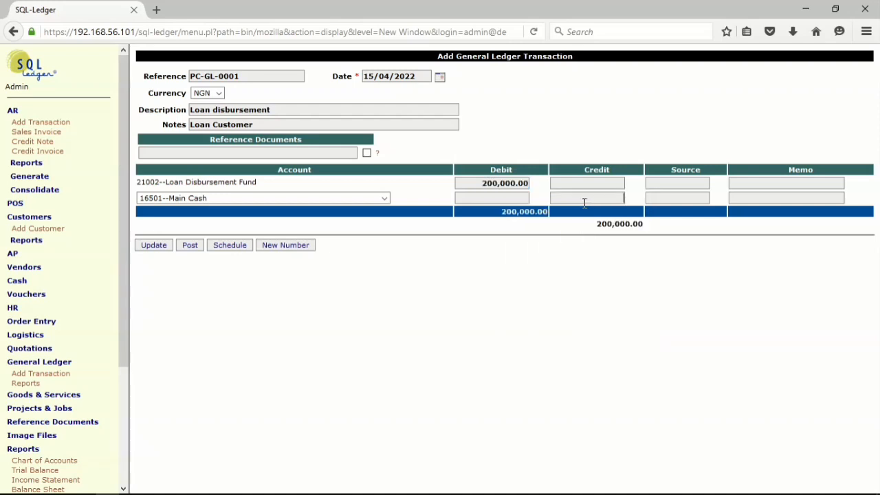
right_click(585, 203)
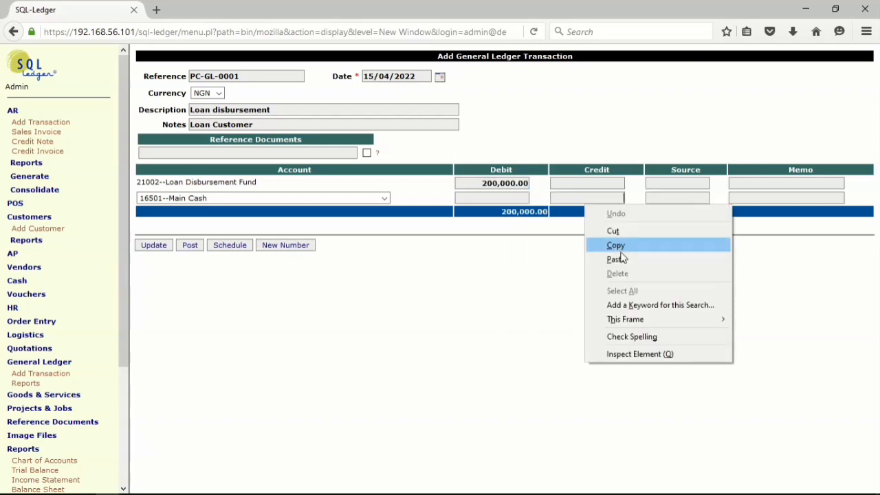
left_click(619, 258)
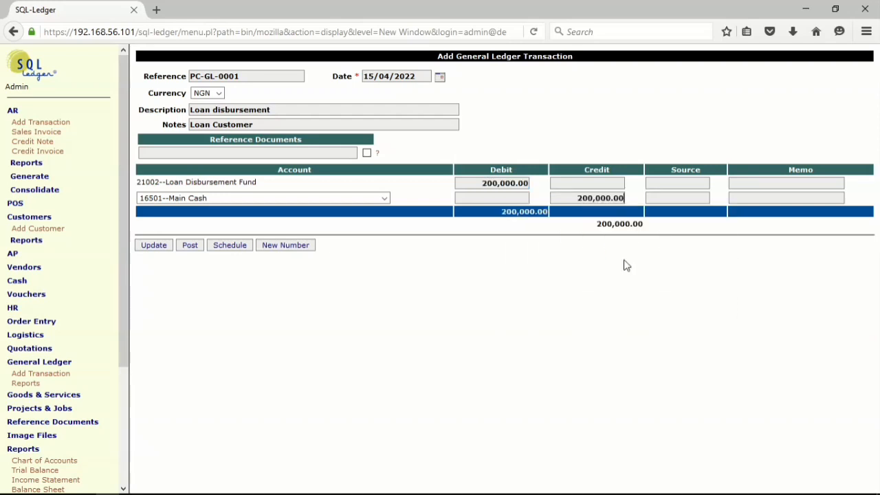
- Set the source of the Loan Disbursement Fund line to EFT and post the transaction
left_click(674, 184)
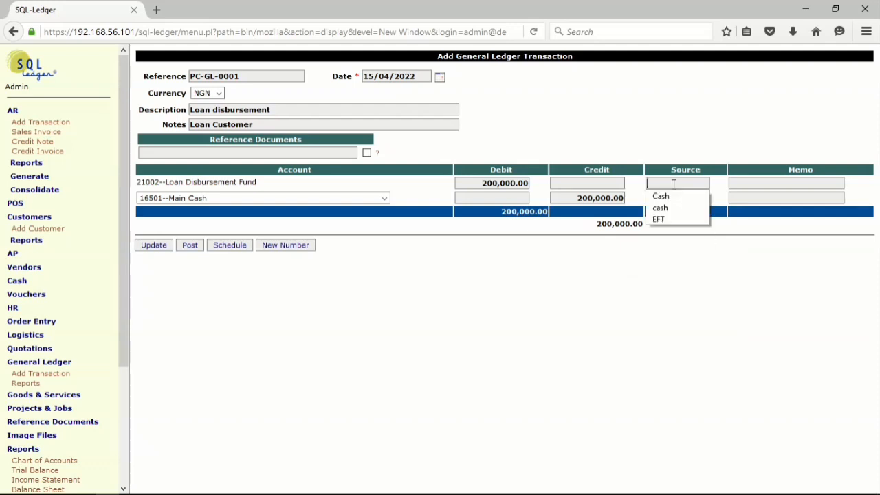
left_click(668, 219)
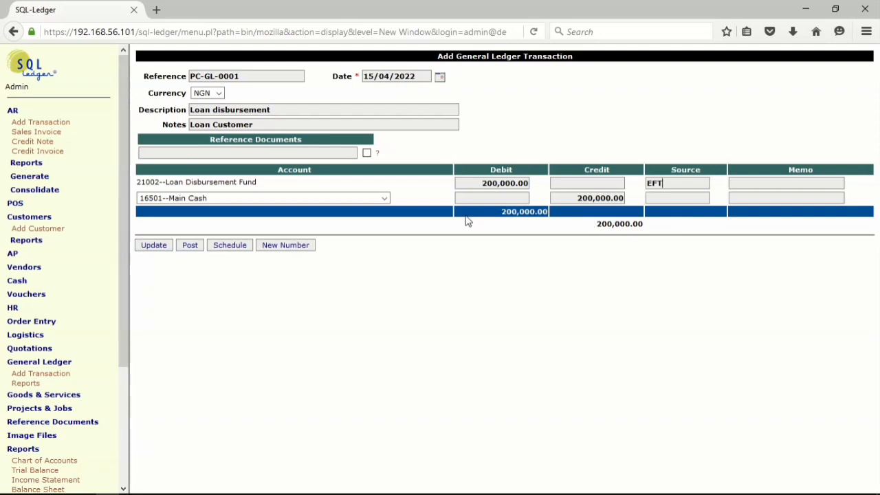
left_click(190, 249)
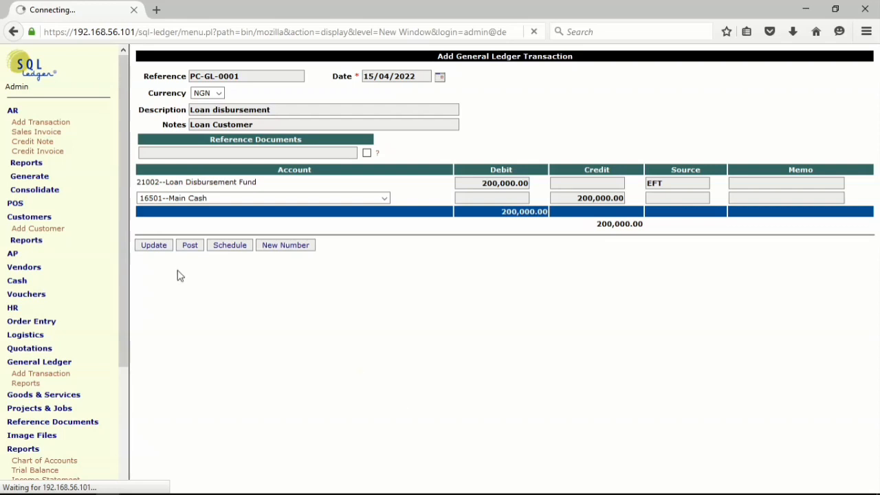
- Generate the trial balance and the accrual income statement, both with standard accounts, to review the books after the loan disbursement
left_click_drag(122, 228, 119, 345)
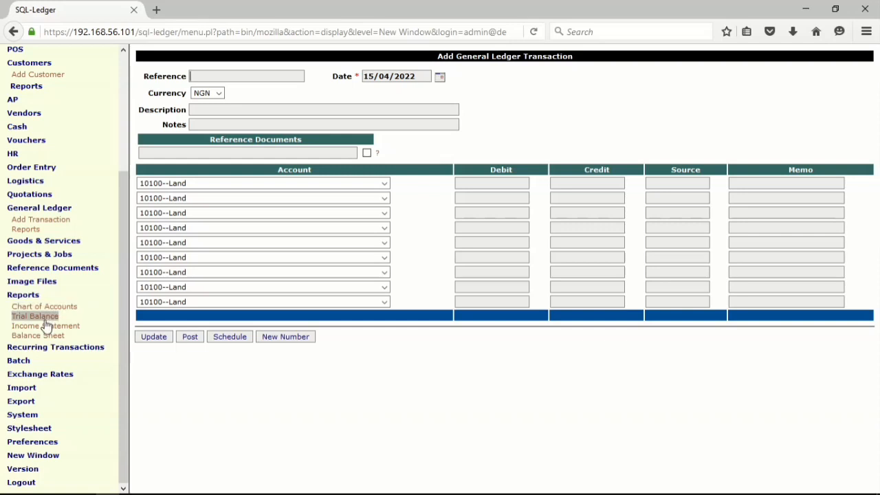
left_click(37, 317)
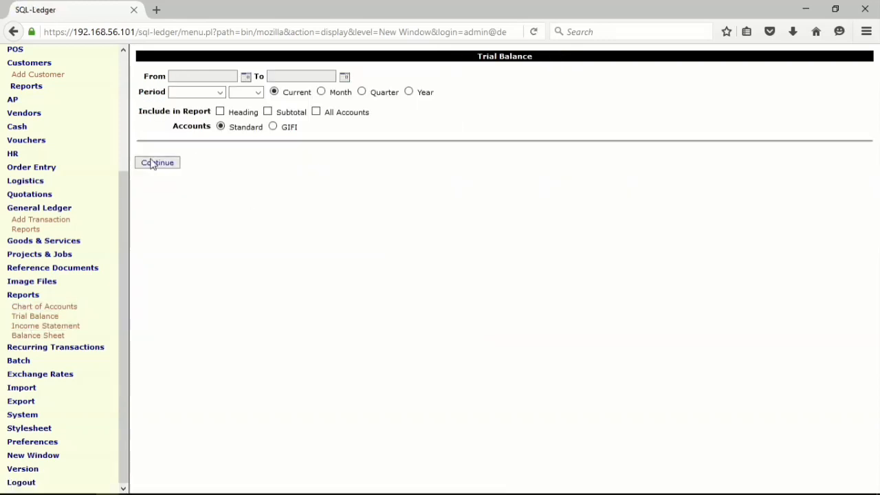
left_click(152, 163)
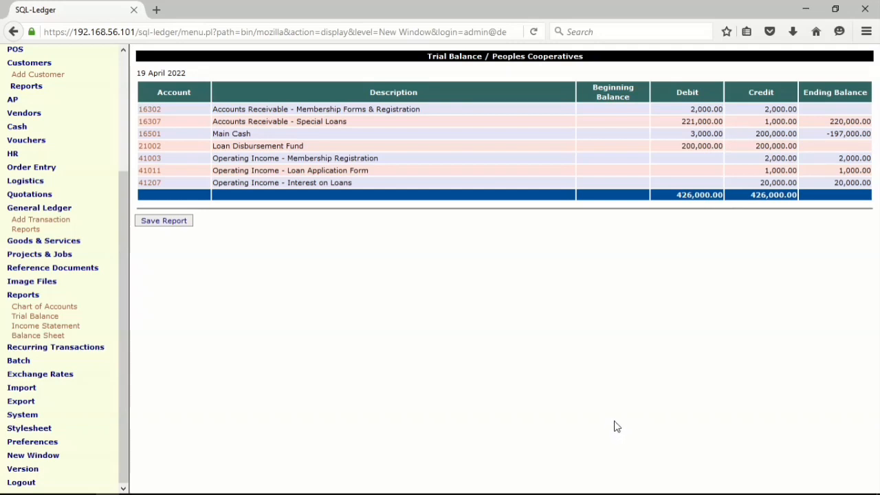
left_click(54, 329)
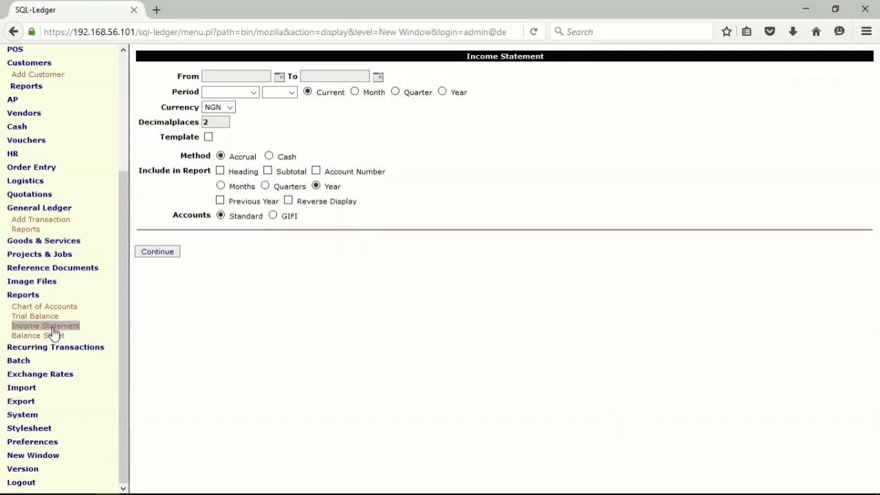
left_click(167, 253)
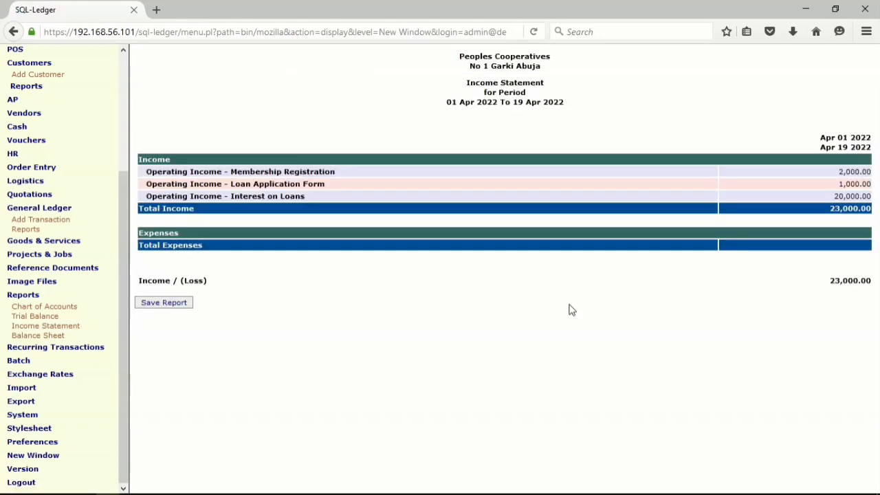